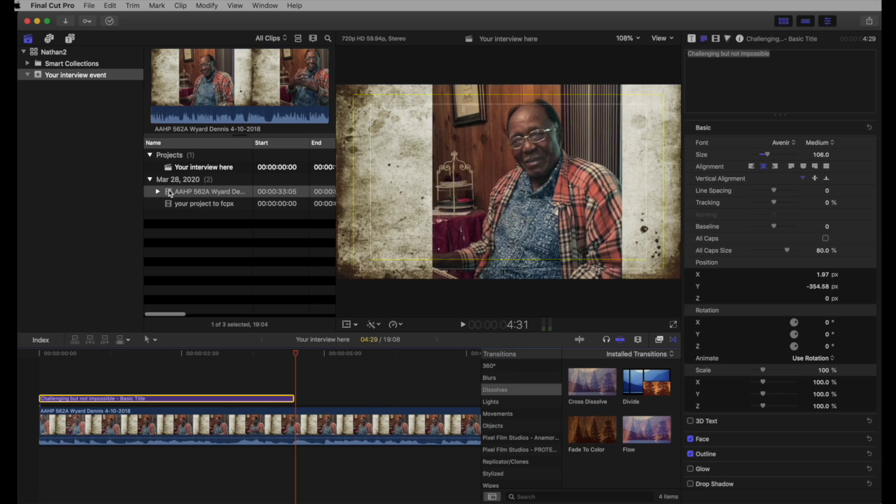
pyautogui.moveTo(168, 193); pyautogui.dragTo(112, 419)
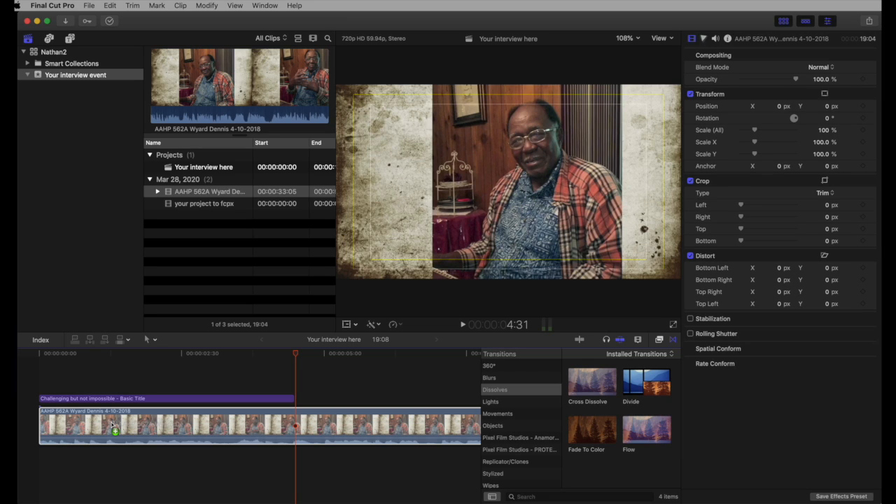
pyautogui.moveTo(113, 424); pyautogui.dragTo(113, 425)
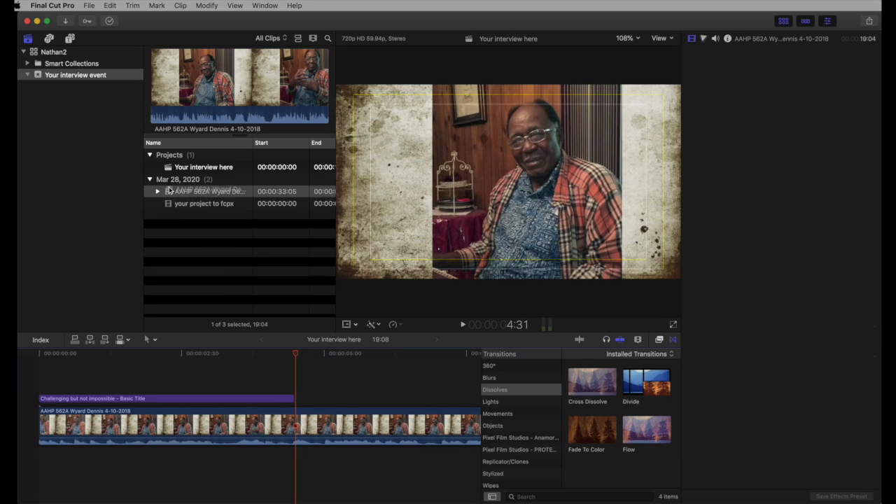
pyautogui.click(84, 369)
pyautogui.moveTo(86, 360); pyautogui.dragTo(67, 357)
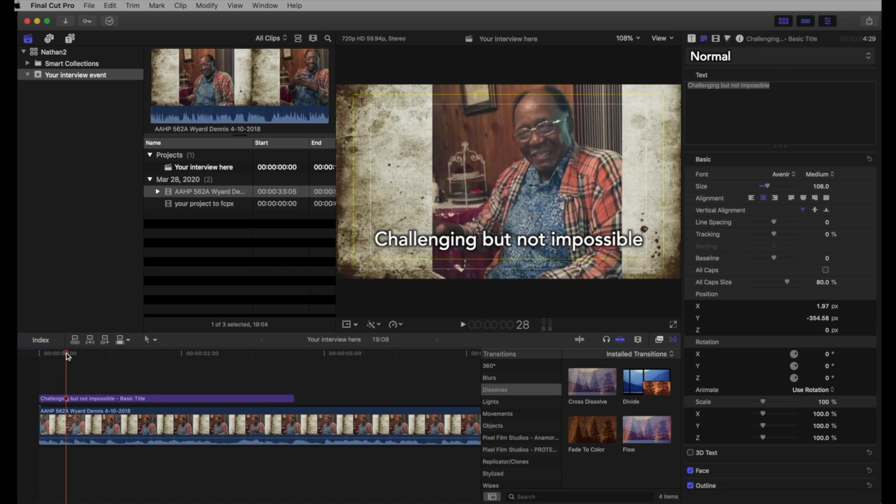
pyautogui.moveTo(67, 355); pyautogui.dragTo(47, 356)
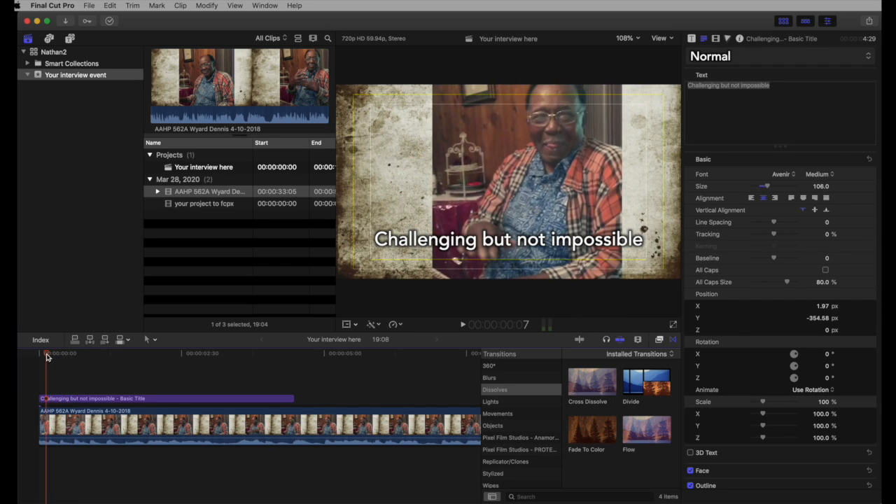
# Step: Play the interview from the start to the end of the first sentence and extend the title to end there, at 6:56
pyautogui.click(86, 385)
pyautogui.click(102, 400)
pyautogui.moveTo(87, 357); pyautogui.dragTo(38, 358)
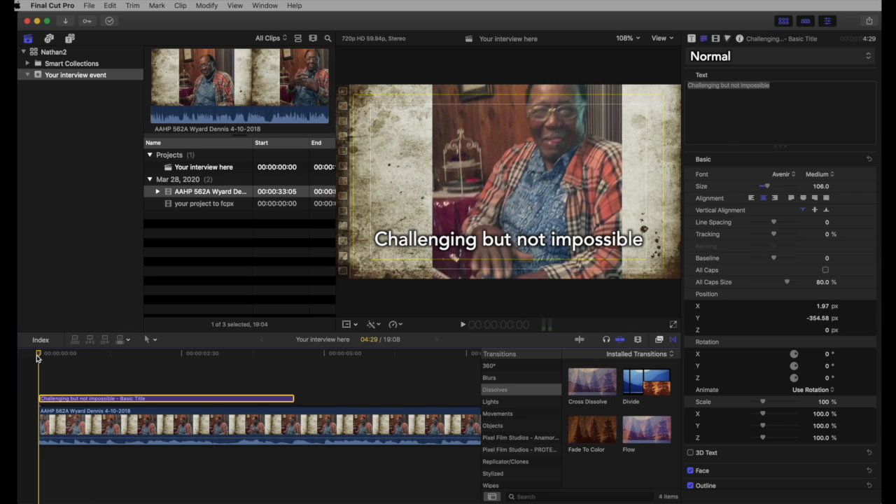
pyautogui.press('space')
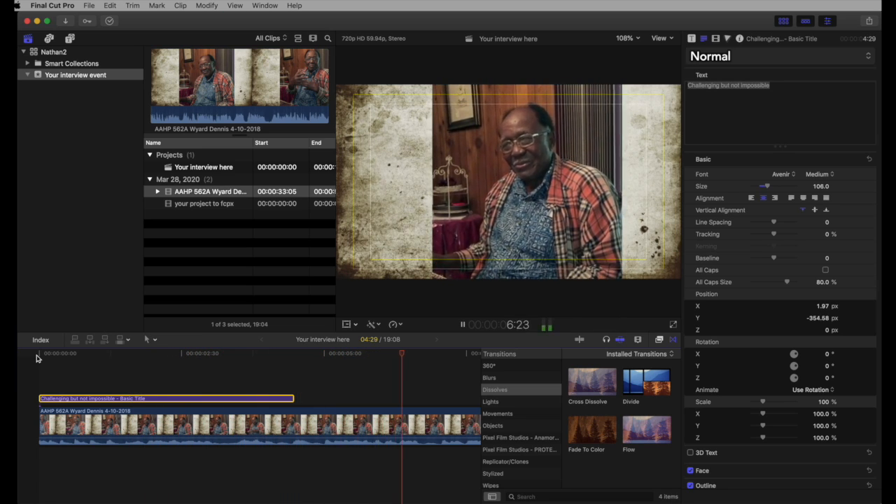
pyautogui.press('space')
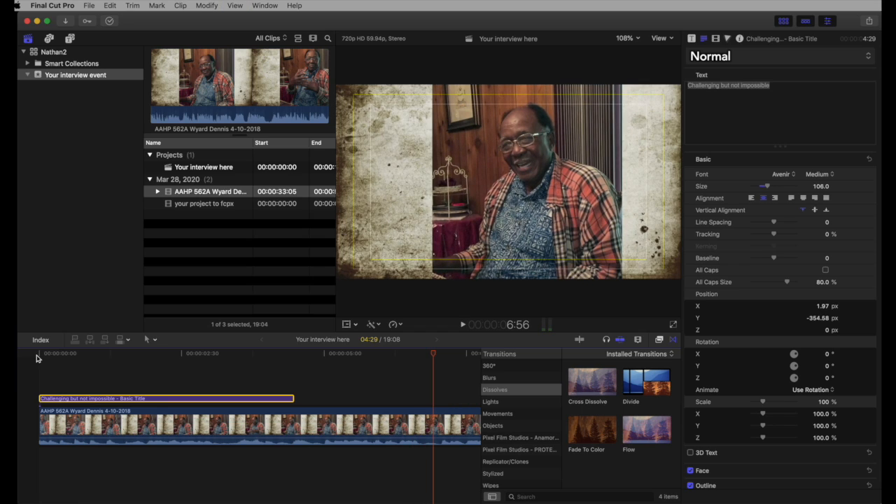
pyautogui.moveTo(293, 398); pyautogui.dragTo(431, 399)
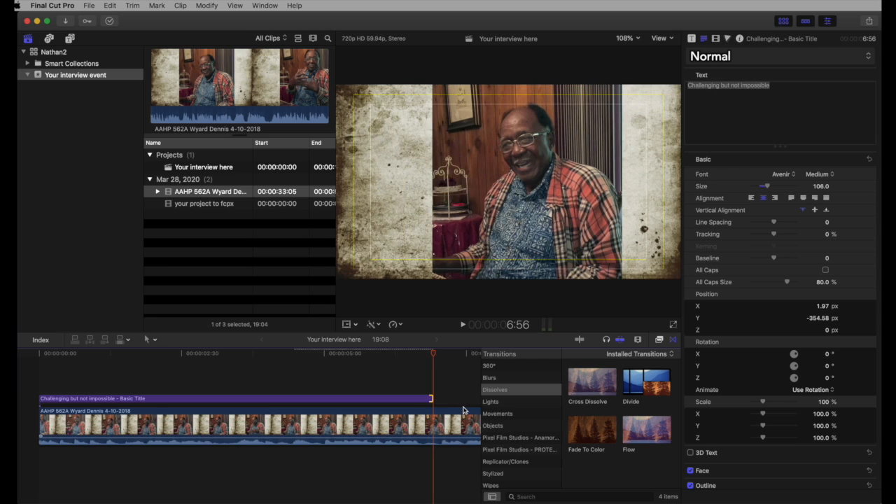
# Step: Add a marker to the interview clip at the title's end and name it "end of first title"
pyautogui.click(435, 412)
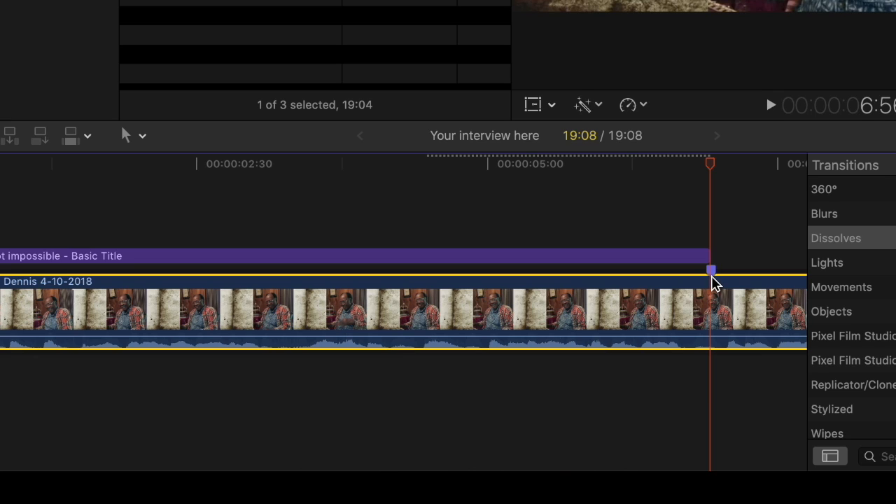
pyautogui.doubleClick(711, 270)
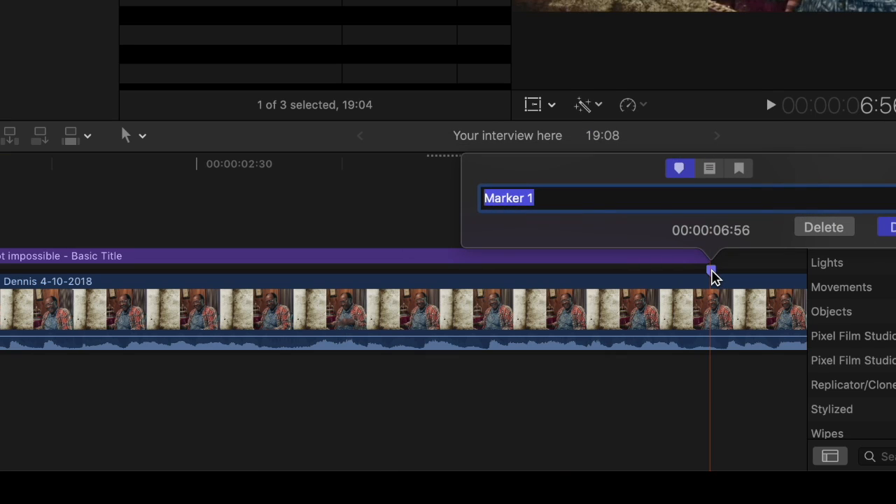
pyautogui.write('end of first title')
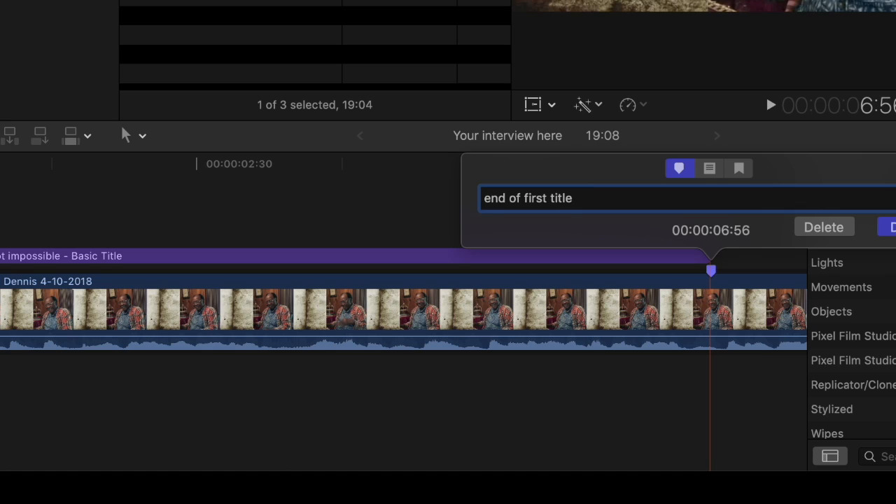
pyautogui.press('Return')
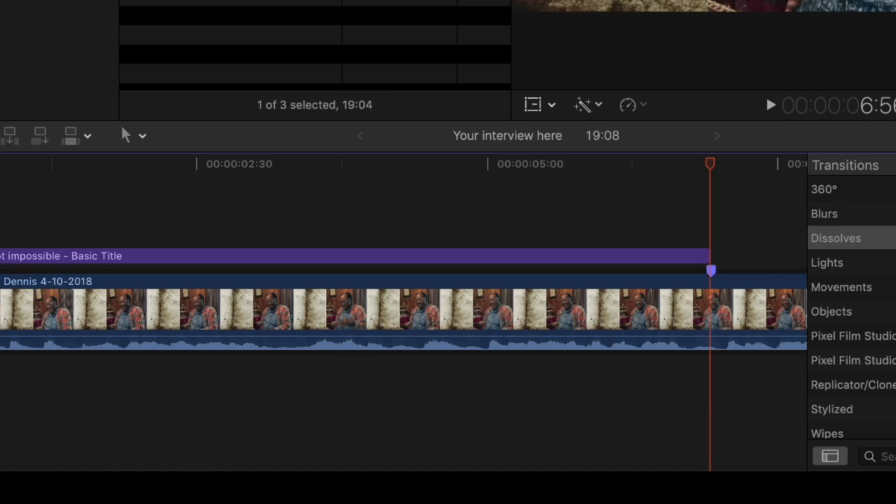
# Step: Delete the marker at the title's end and add a new one to the interview clip at the same point
pyautogui.moveTo(705, 174)
pyautogui.mouseDown()
pyautogui.moveTo(675, 171)
pyautogui.moveTo(712, 172)
pyautogui.mouseUp()
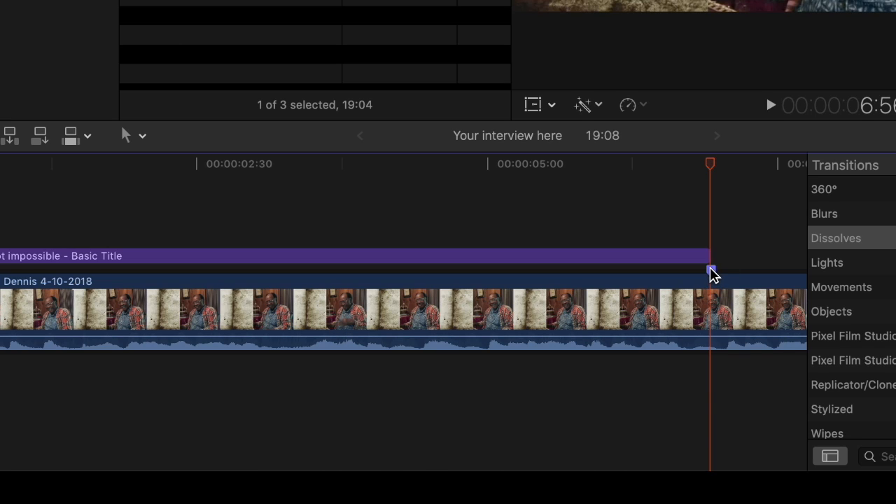
pyautogui.rightClick(711, 272)
pyautogui.click(754, 420)
pyautogui.click(713, 285)
pyautogui.press('m')
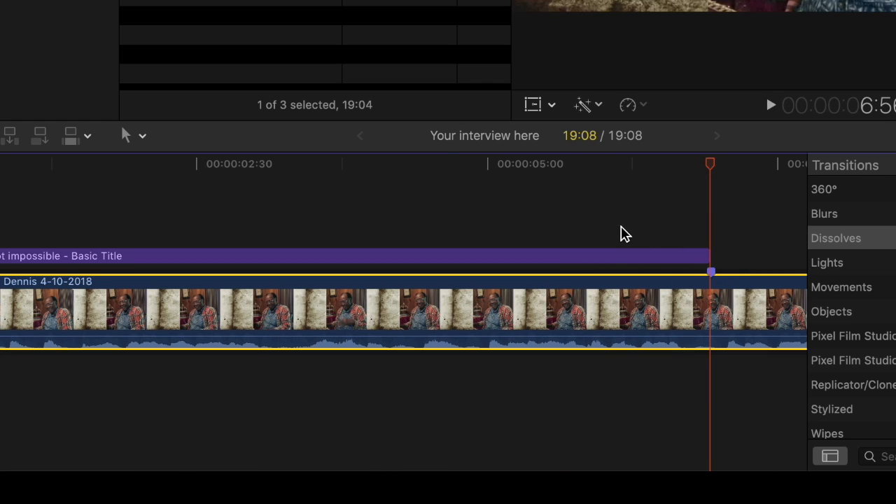
# Step: Switch to the interview transcript in Word and copy its opening sentence, ending with "somebody done took this food."
pyautogui.click(246, 234)
pyautogui.click(266, 261)
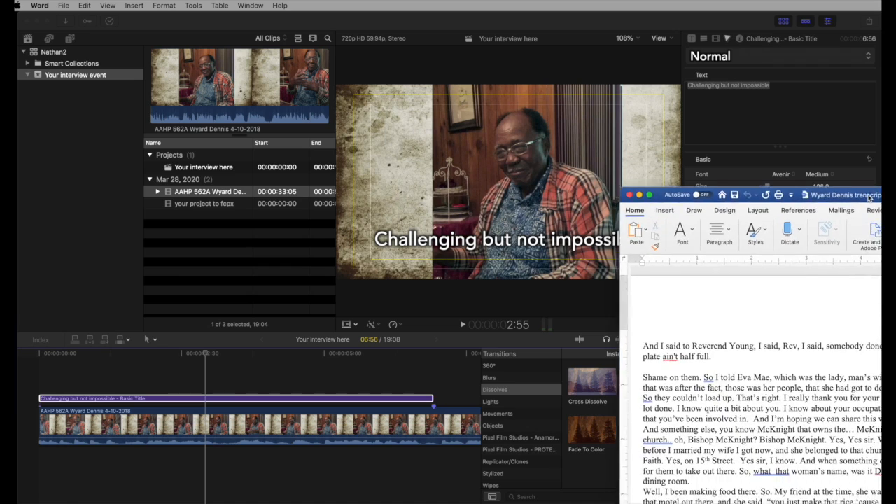
pyautogui.moveTo(871, 101); pyautogui.dragTo(828, 101)
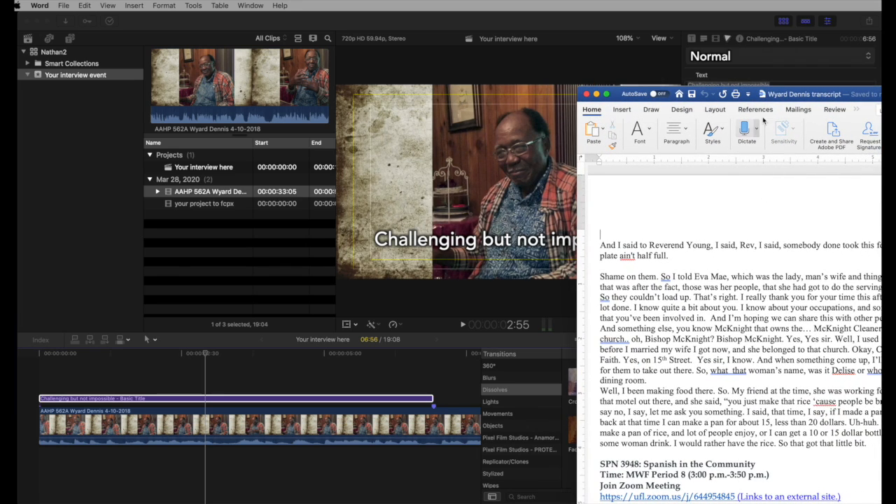
pyautogui.moveTo(790, 93); pyautogui.dragTo(737, 86)
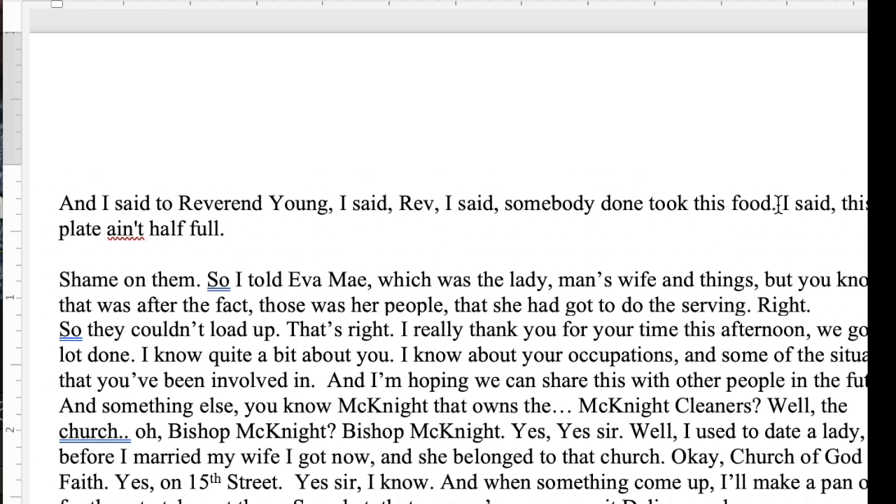
pyautogui.moveTo(846, 239); pyautogui.dragTo(552, 235)
pyautogui.press('cmd+c')
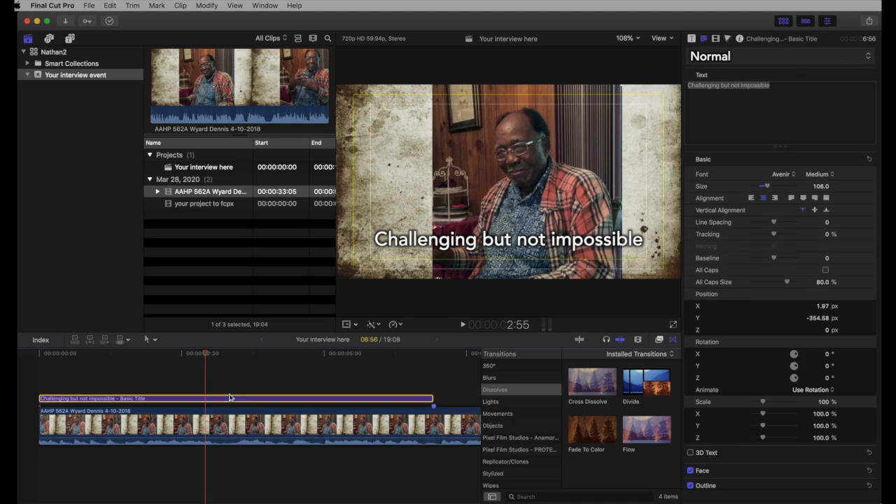
# Step: Replace the title's text with the copied transcript sentence and break it into two lines after "Rev,"
pyautogui.click(227, 400)
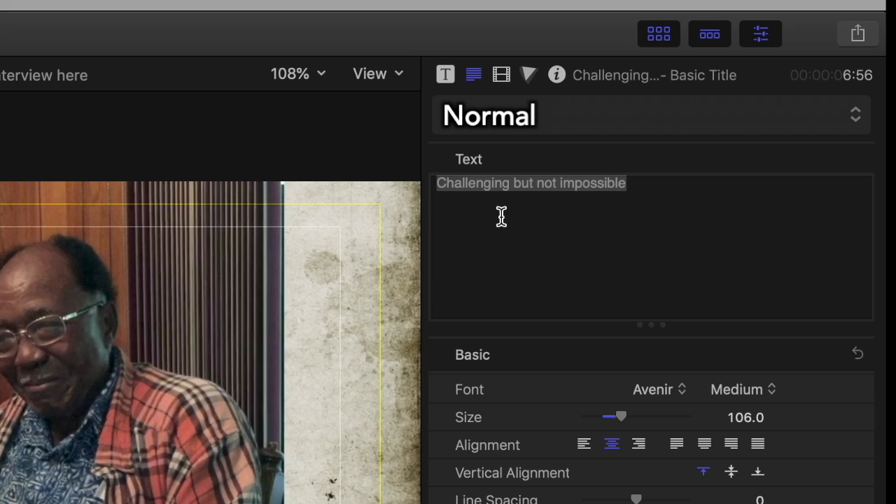
pyautogui.click(712, 92)
pyautogui.moveTo(649, 185); pyautogui.dragTo(398, 183)
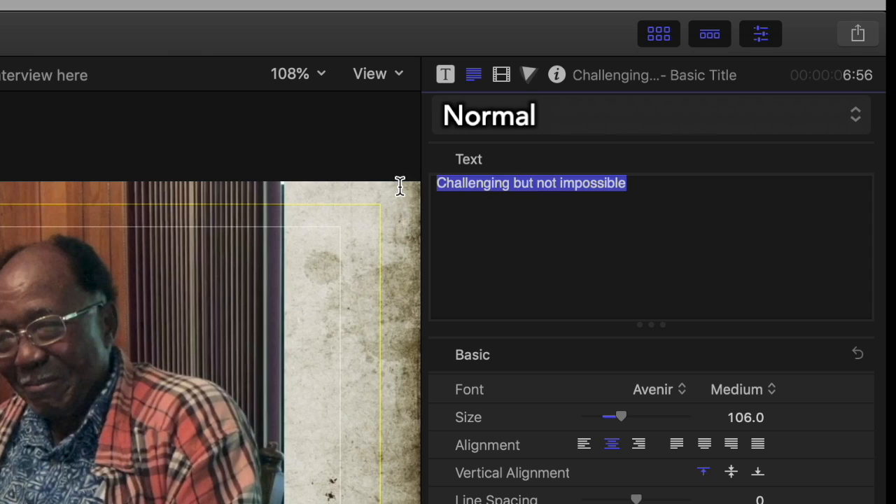
pyautogui.press('cmd+v')
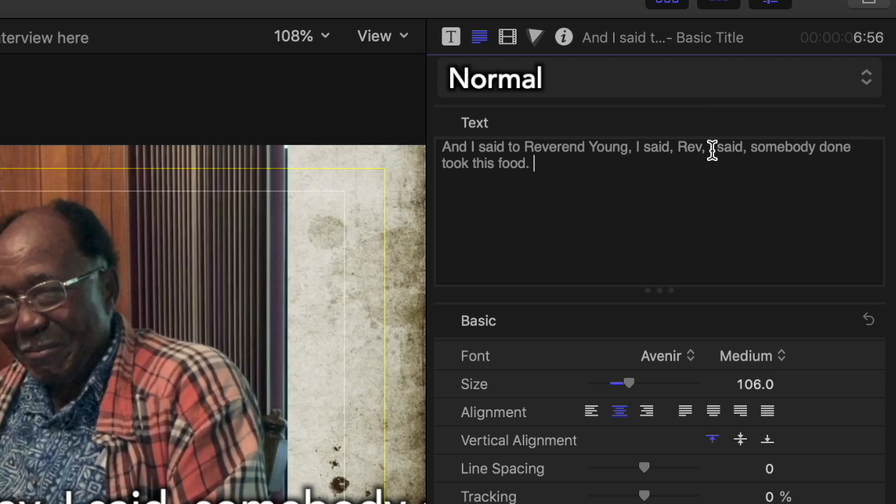
pyautogui.click(802, 85)
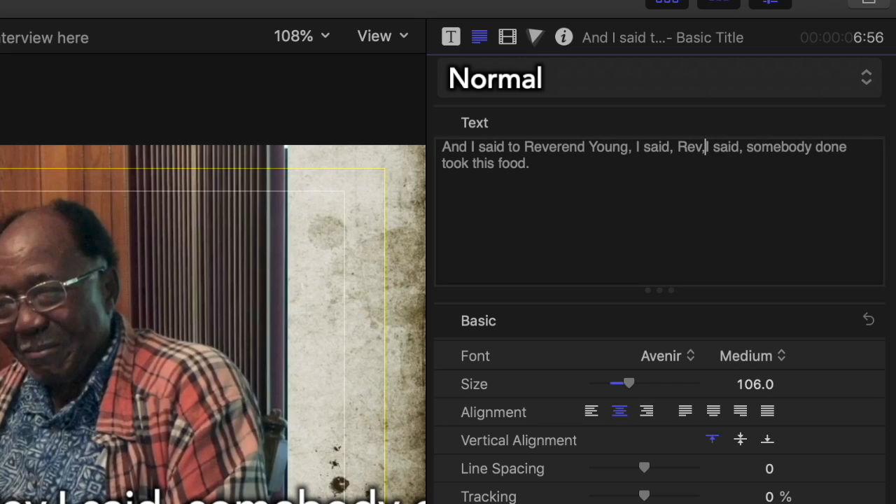
pyautogui.press('Return')
# Step: Reduce the title's font size to 90 and position the two lines low in the frame, at about X 2.5 px, Y -299 px
pyautogui.moveTo(248, 430); pyautogui.dragTo(44, 484)
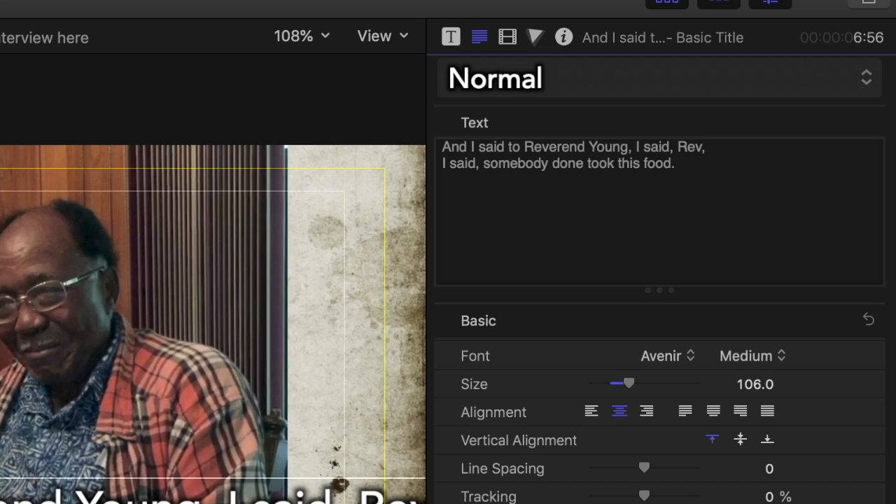
pyautogui.moveTo(519, 229); pyautogui.dragTo(527, 233)
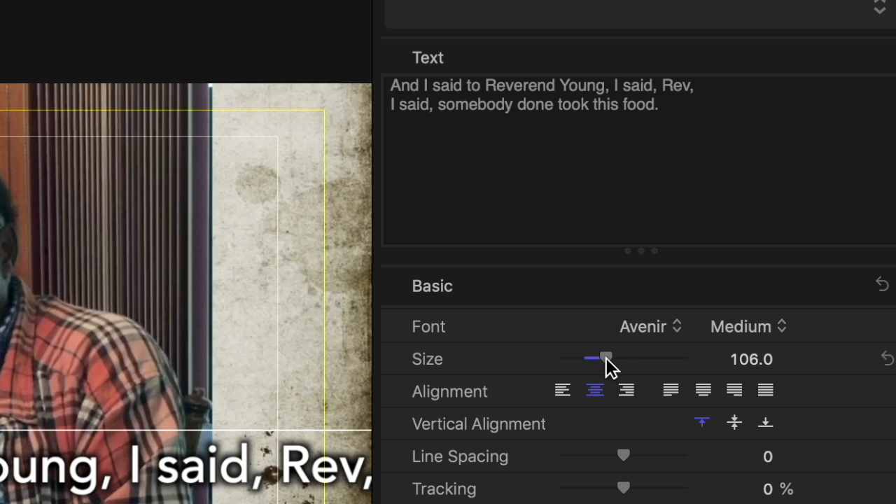
pyautogui.moveTo(606, 358); pyautogui.dragTo(598, 358)
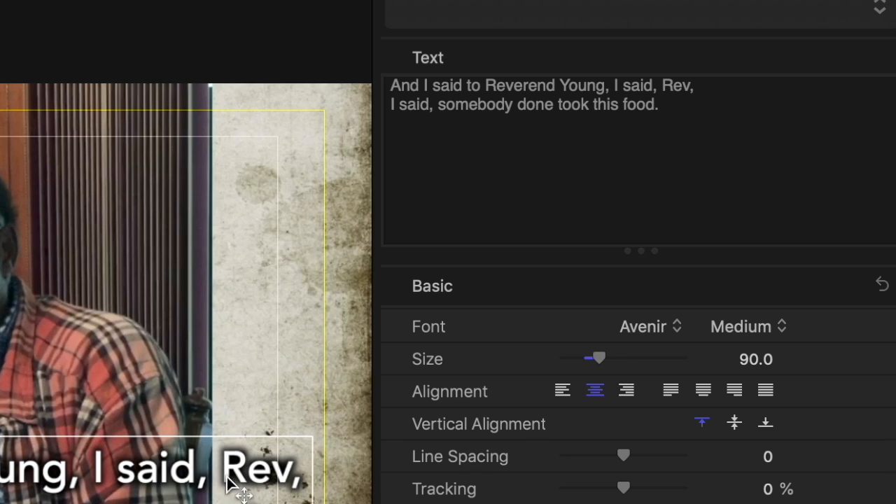
pyautogui.moveTo(189, 486)
pyautogui.mouseDown()
pyautogui.moveTo(200, 486)
pyautogui.moveTo(200, 499)
pyautogui.mouseUp()
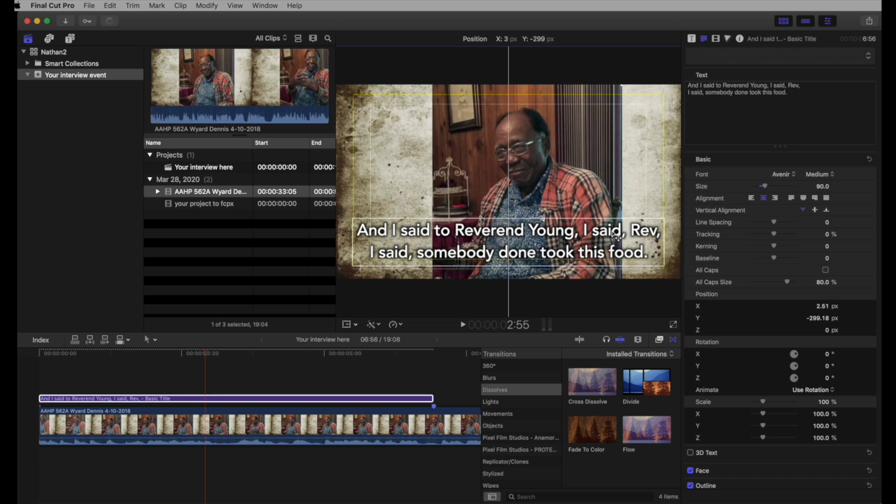
pyautogui.moveTo(618, 236); pyautogui.dragTo(617, 237)
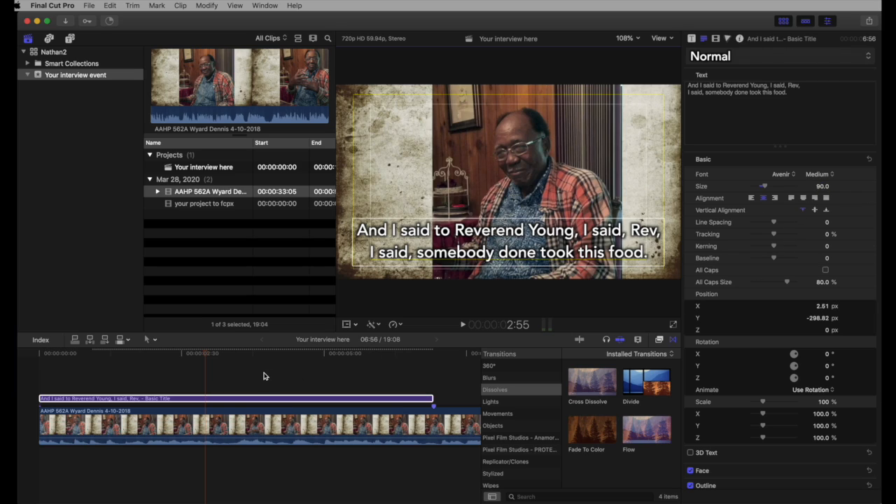
# Step: Play the captioned opening from the start and extend the title past the marker to a duration of 8:23
pyautogui.moveTo(206, 360); pyautogui.dragTo(40, 357)
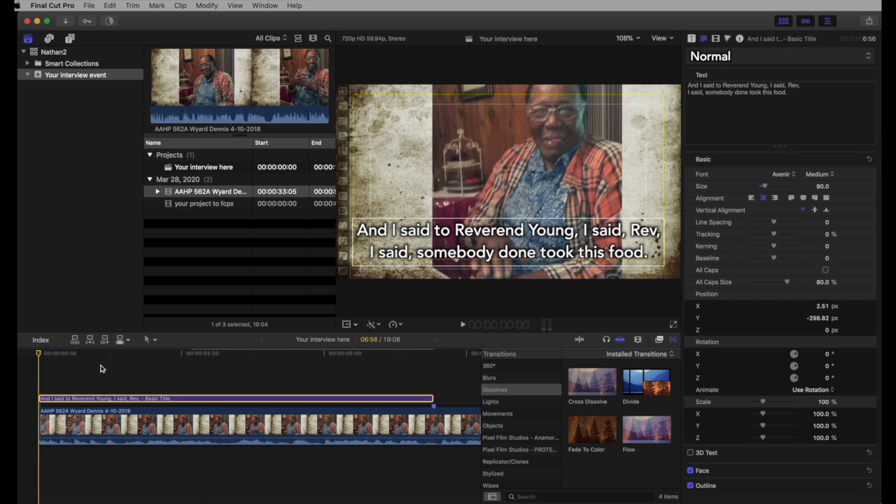
pyautogui.press('space')
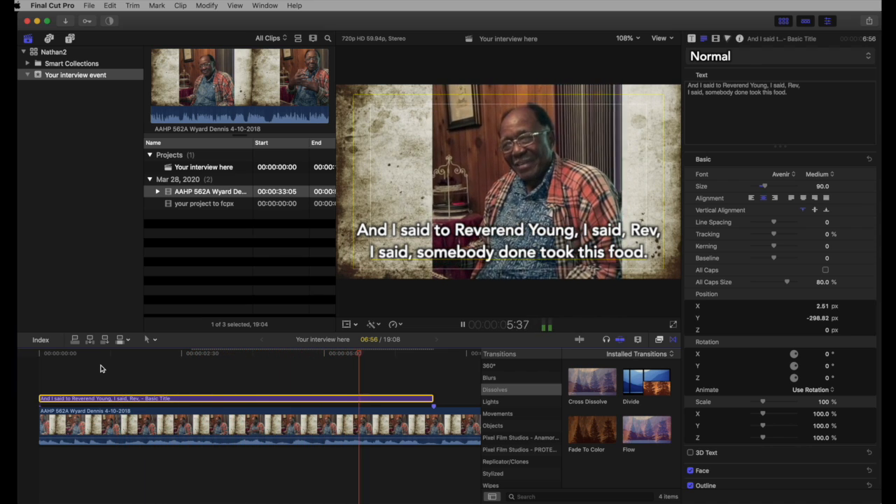
pyautogui.press('space')
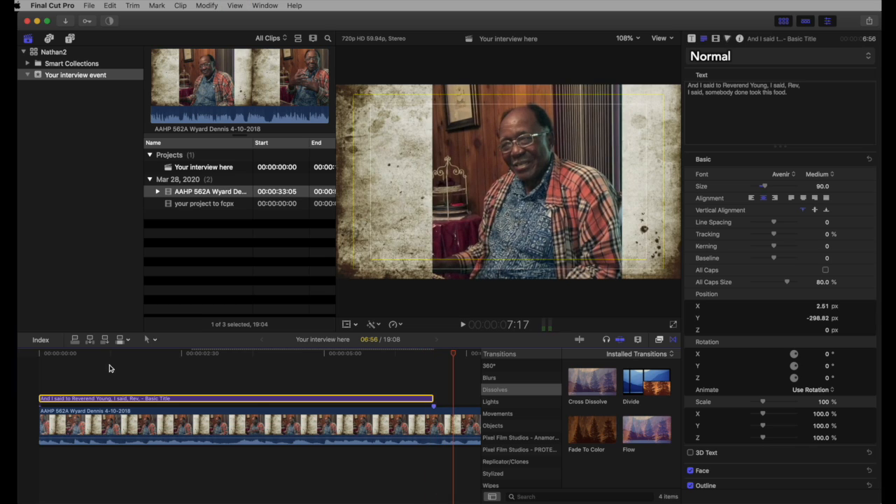
pyautogui.hscroll(10, 157, 371)
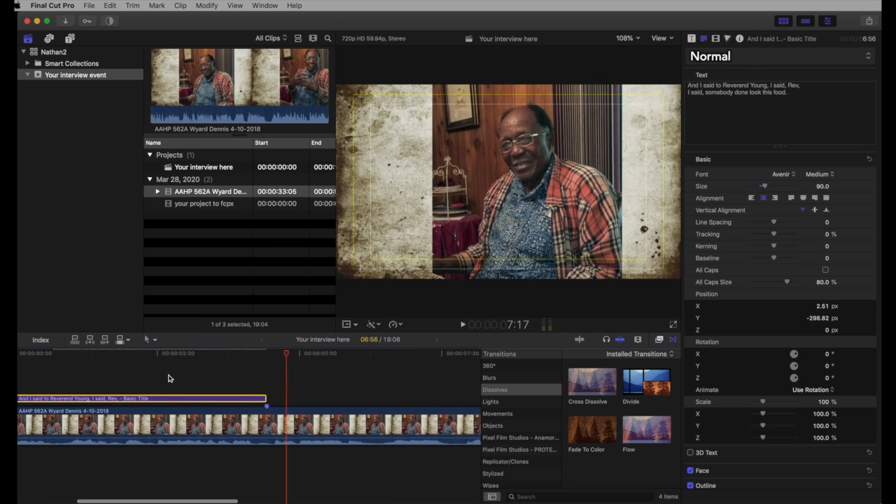
pyautogui.moveTo(259, 398); pyautogui.dragTo(341, 398)
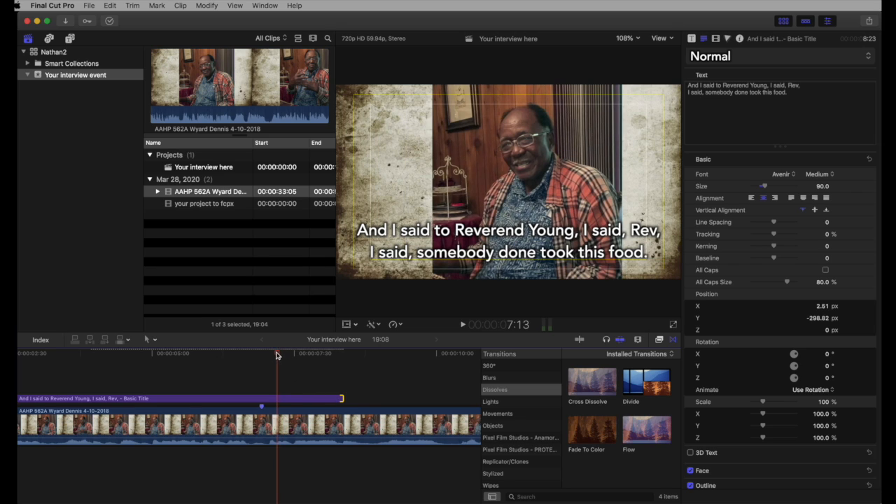
# Step: Select the title and align the playhead with the marker on the interview clip
pyautogui.click(262, 401)
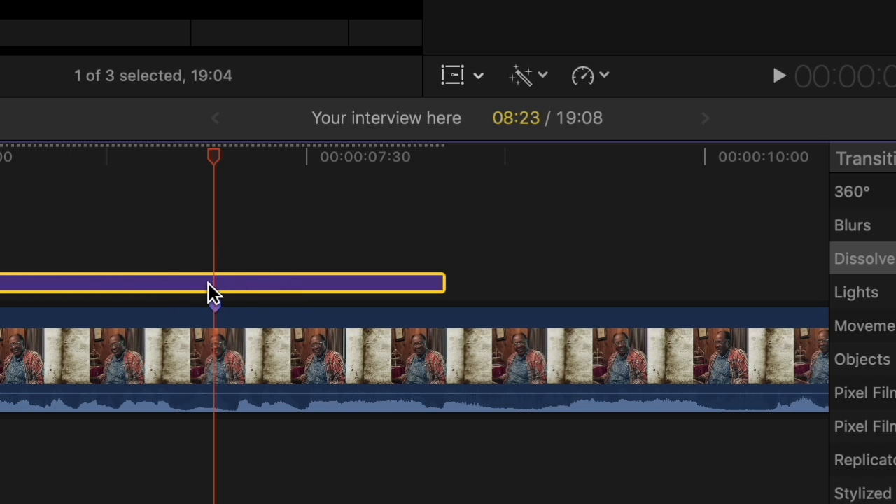
pyautogui.moveTo(208, 166)
pyautogui.mouseDown()
pyautogui.moveTo(175, 164)
pyautogui.moveTo(219, 163)
pyautogui.mouseUp()
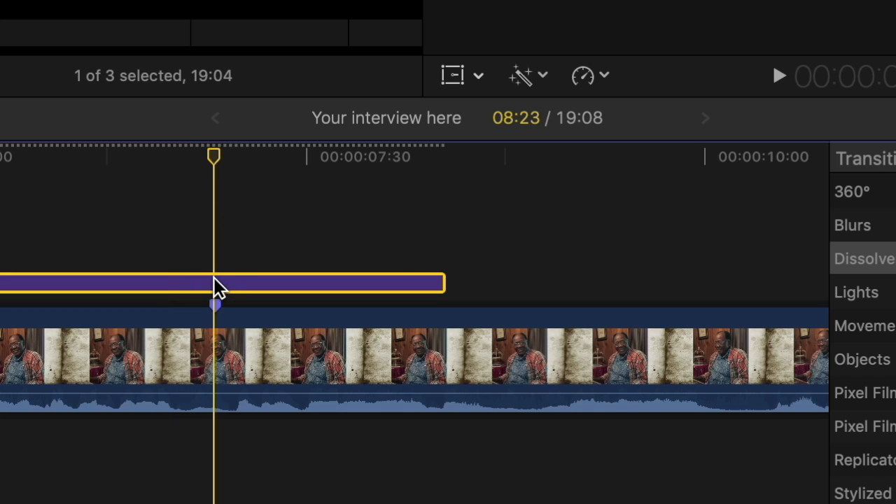
pyautogui.moveTo(217, 148)
pyautogui.mouseDown()
pyautogui.moveTo(172, 160)
pyautogui.moveTo(214, 162)
pyautogui.mouseUp()
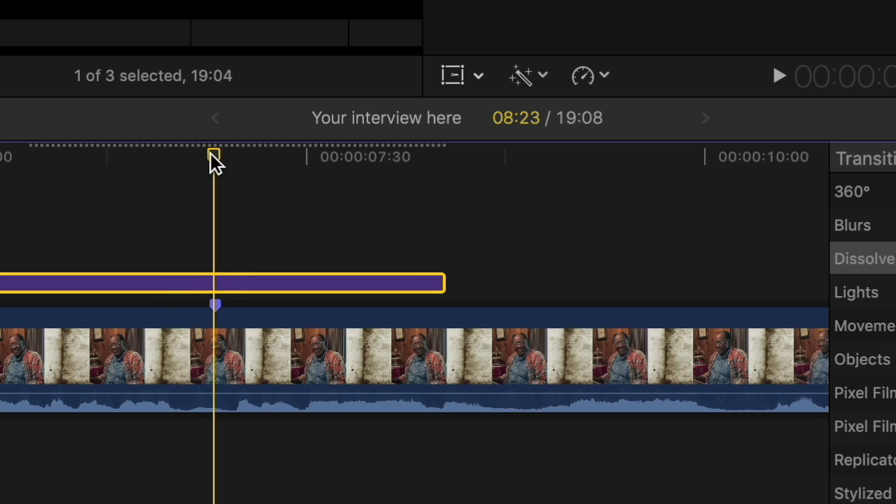
pyautogui.press('super+b')
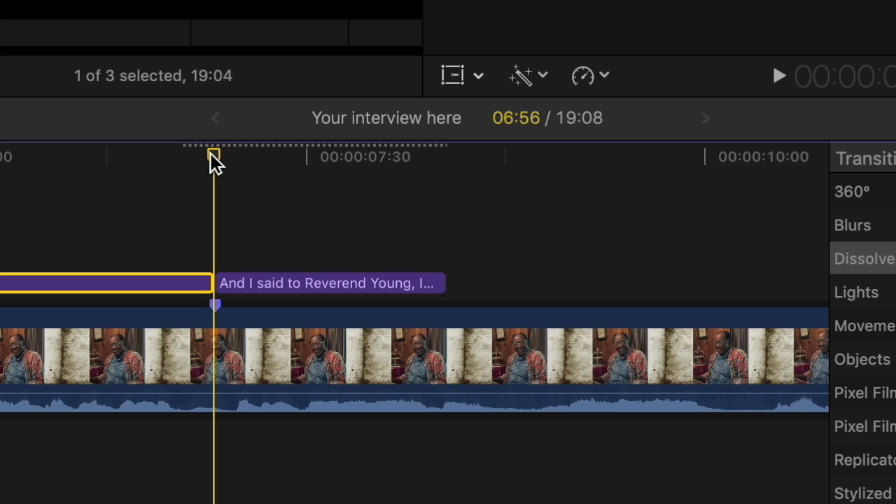
pyautogui.moveTo(216, 163)
pyautogui.mouseDown()
pyautogui.moveTo(160, 154)
pyautogui.moveTo(215, 154)
pyautogui.mouseUp()
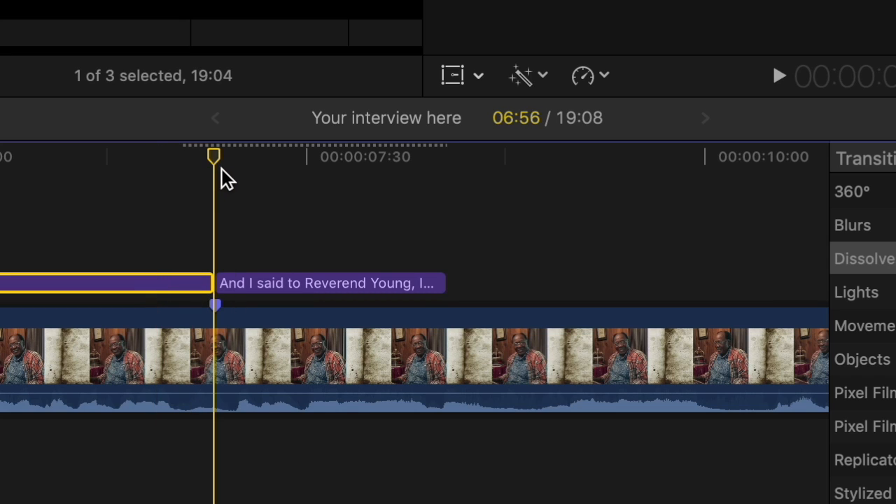
pyautogui.press('super+z')
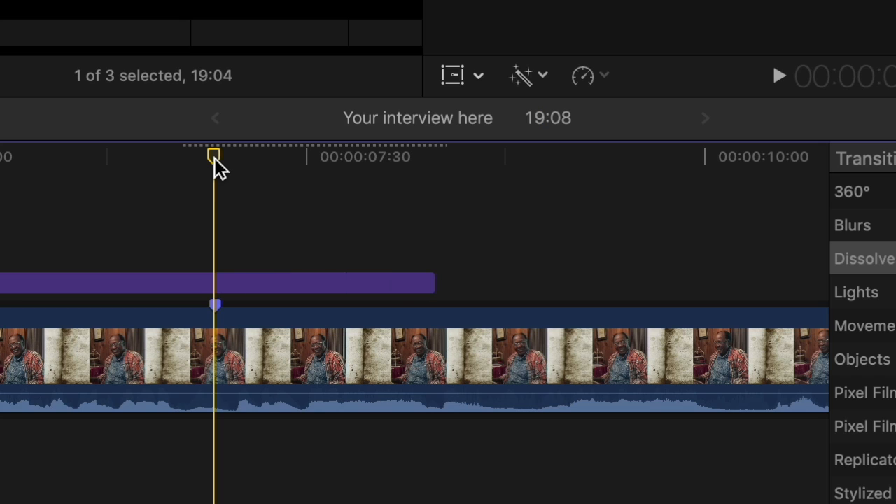
# Step: Split the selected title at the marker and move its second part slightly later, leaving a small gap
pyautogui.click(217, 290)
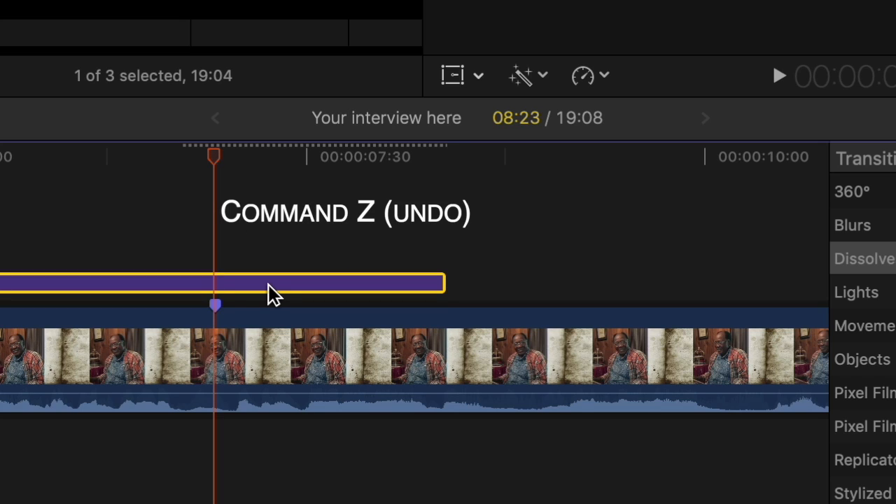
pyautogui.press('super+b')
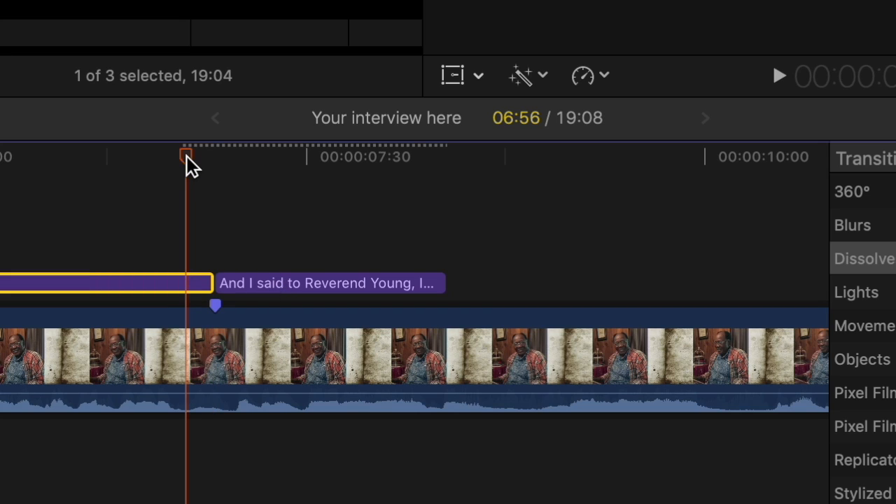
pyautogui.moveTo(275, 286); pyautogui.dragTo(294, 287)
# Step: Play the speech that follows and extend the second title to a duration of 3:10 to cover it
pyautogui.click(165, 227)
pyautogui.press('space')
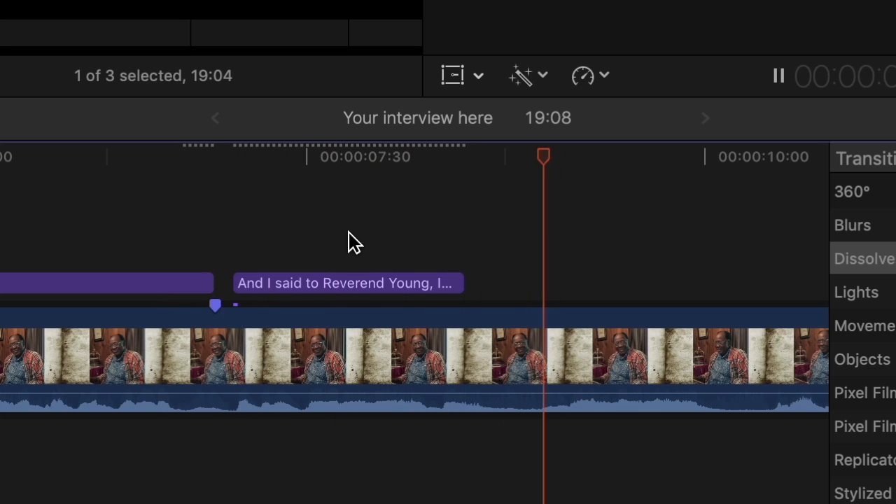
pyautogui.press('space')
pyautogui.moveTo(458, 284); pyautogui.dragTo(743, 310)
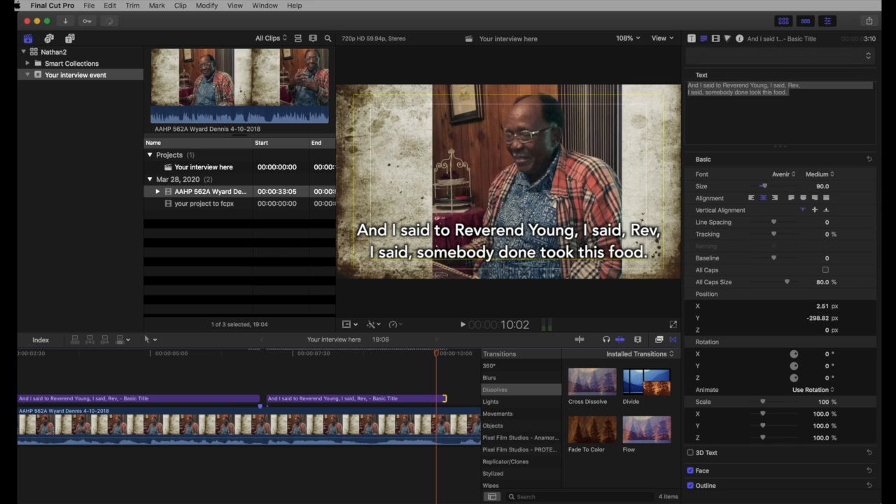
# Step: Switch to the transcript in Word and copy "I said, this plate ain't half full. Shame on them."
pyautogui.press('super+Tab')
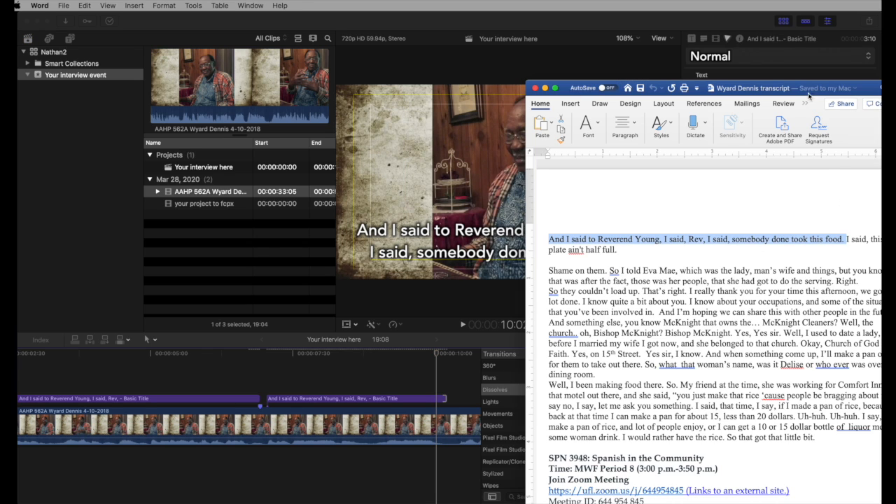
pyautogui.moveTo(811, 84); pyautogui.dragTo(787, 44)
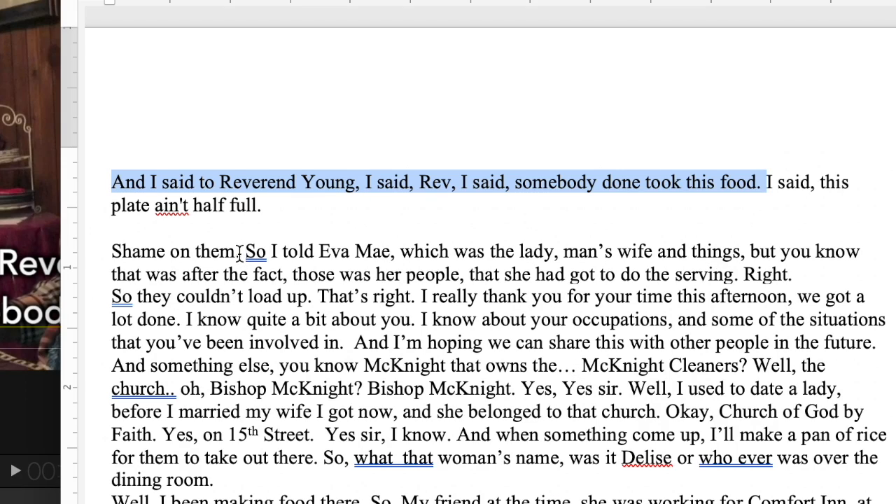
pyautogui.moveTo(239, 254); pyautogui.dragTo(767, 183)
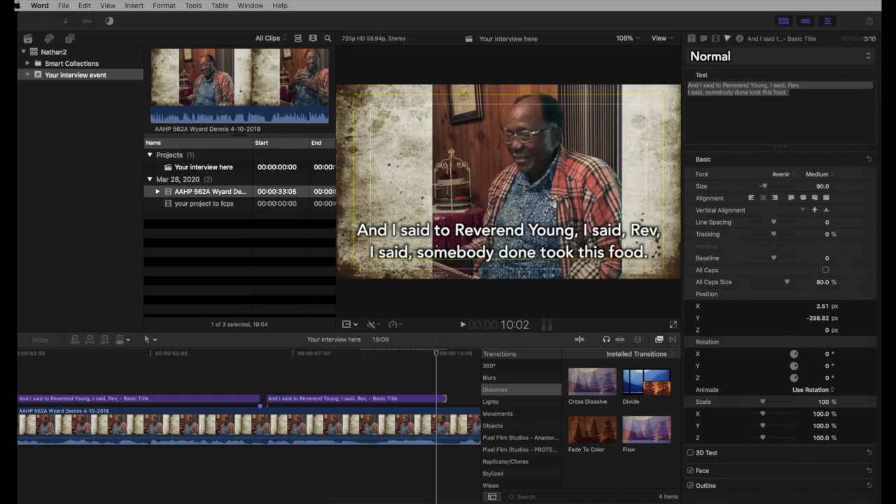
# Step: Replace the second title's text in Final Cut Pro with the copied sentences and remove the blank lines between them
pyautogui.moveTo(789, 92); pyautogui.dragTo(687, 88)
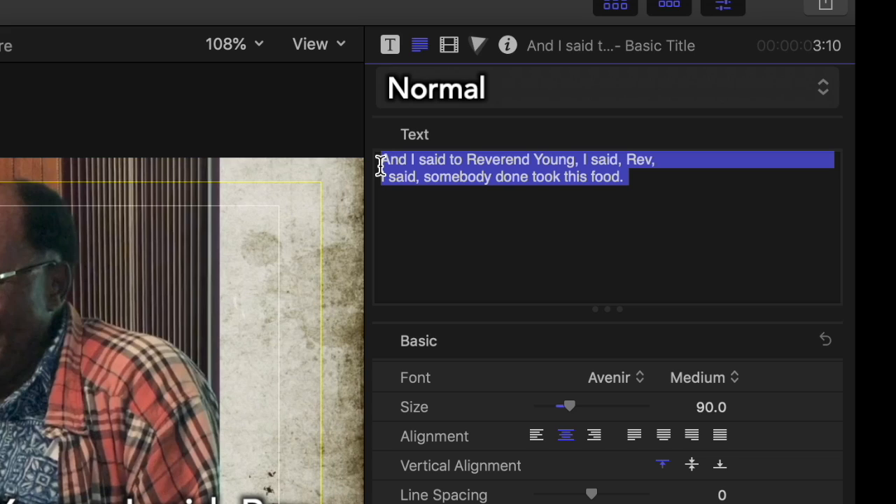
pyautogui.write("I said, this plate ain't half full.    Shame on them.")
pyautogui.click(400, 215)
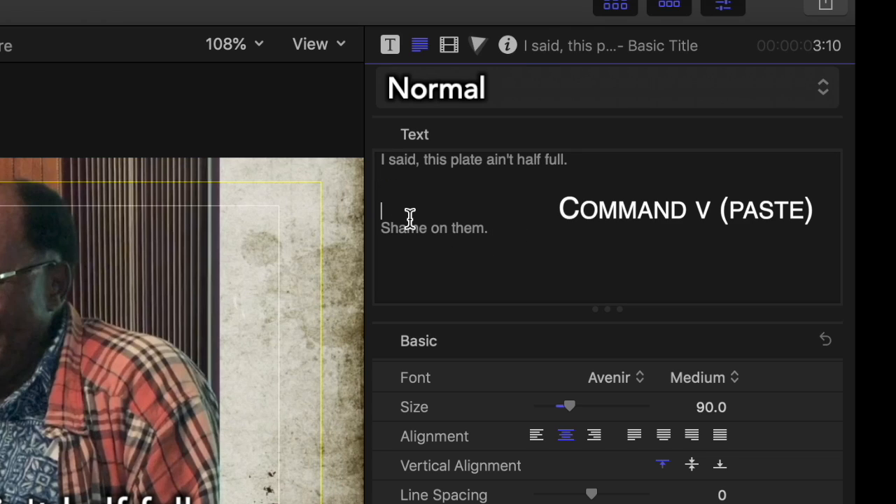
pyautogui.press('BackSpace')
pyautogui.press('BackSpace')
pyautogui.press('BackSpace')
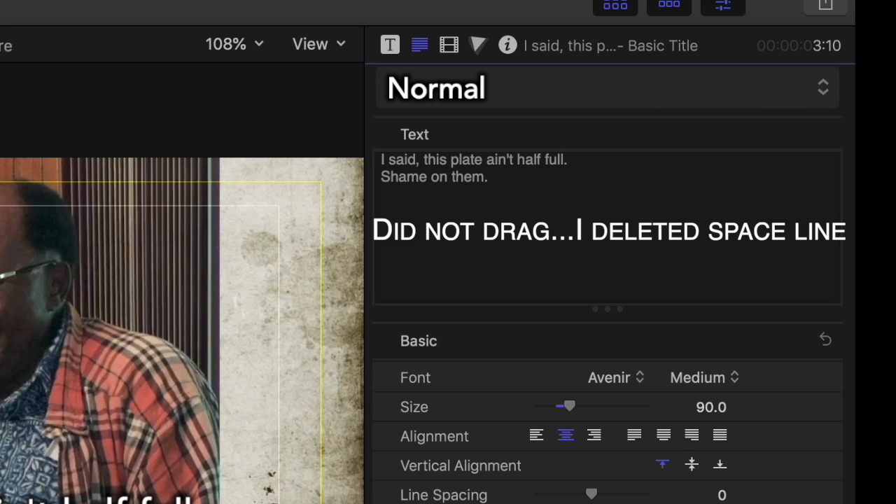
# Step: Reposition the second title's text low in the frame, at about X -71 px, Y -285 px
pyautogui.click(445, 398)
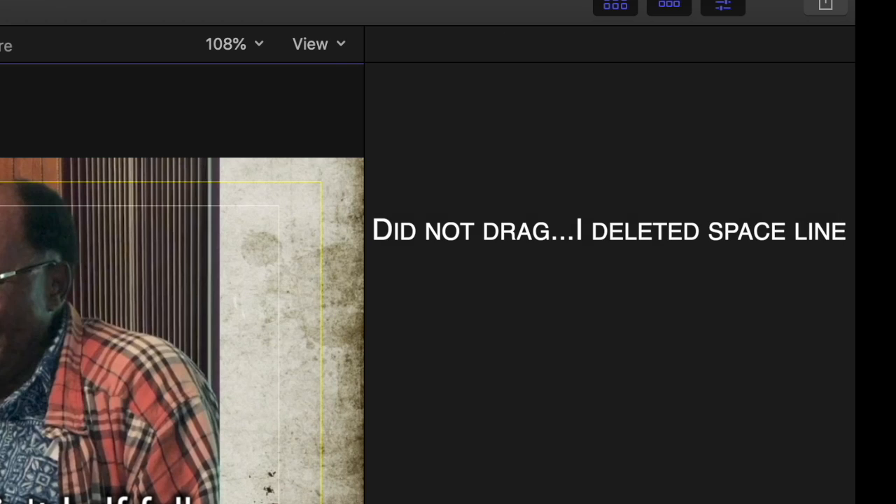
pyautogui.click(404, 399)
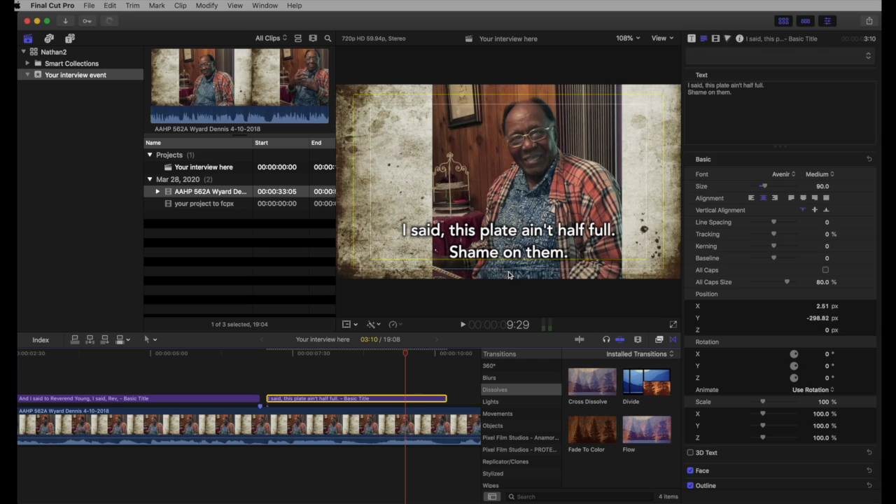
pyautogui.moveTo(511, 226); pyautogui.dragTo(515, 228)
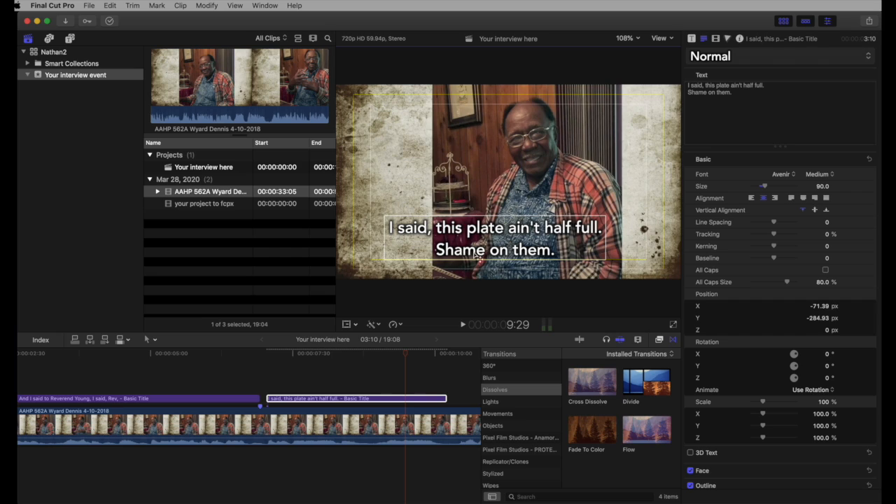
pyautogui.click(417, 400)
# Step: Play from near the end of the first title through the second to check the caption timing
pyautogui.click(233, 389)
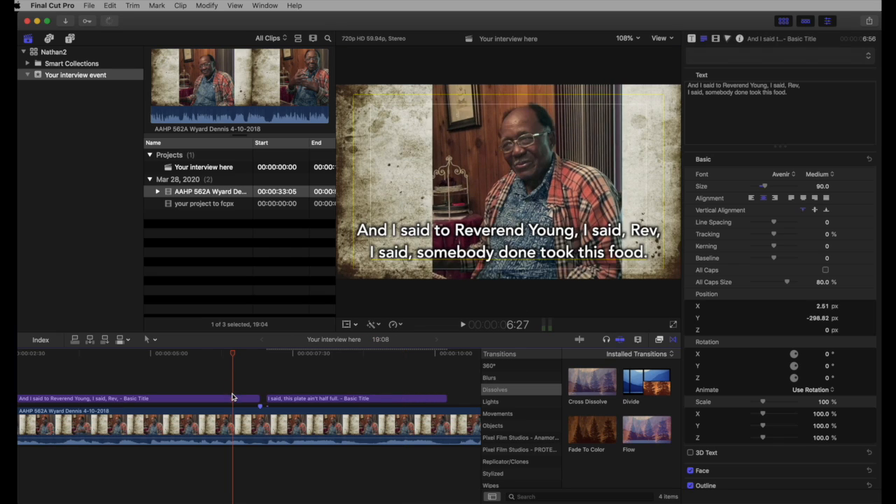
pyautogui.moveTo(228, 365); pyautogui.dragTo(224, 363)
pyautogui.press('space')
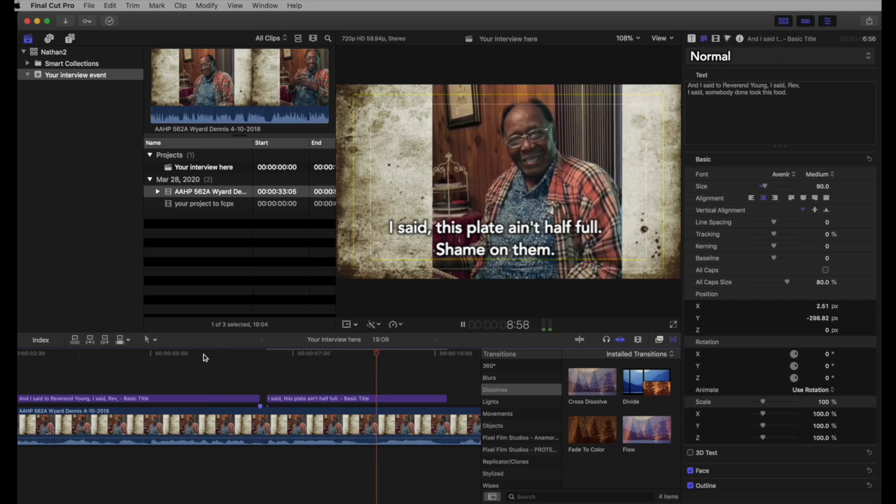
pyautogui.press('space')
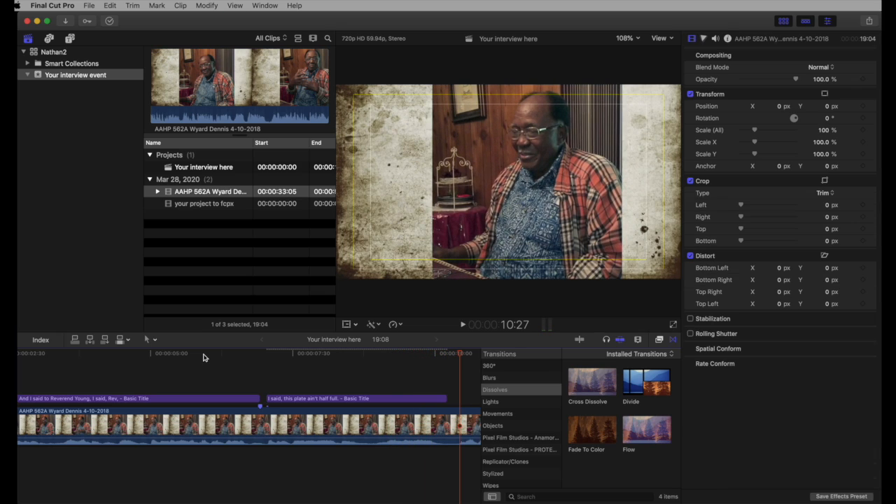
# Step: Extend the second title to a duration of 3:40 and split it at 10:13
pyautogui.moveTo(455, 360); pyautogui.dragTo(453, 355)
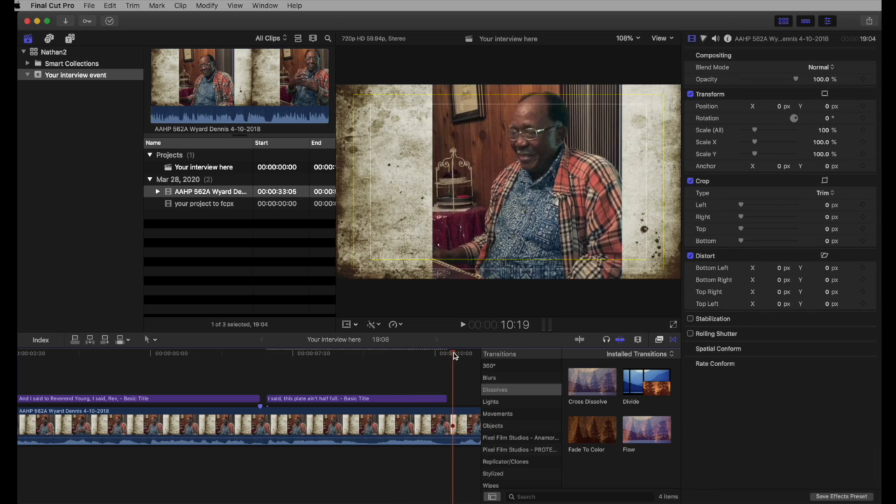
pyautogui.click(363, 400)
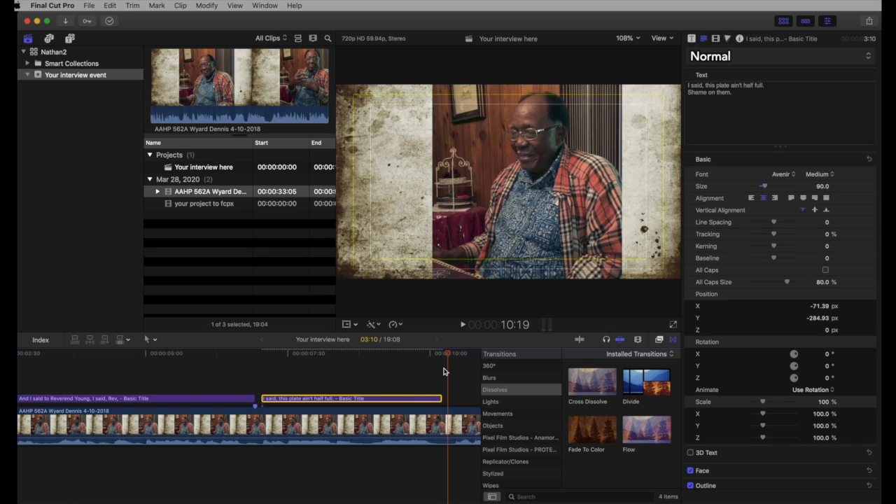
pyautogui.moveTo(441, 399); pyautogui.dragTo(468, 399)
pyautogui.click(445, 400)
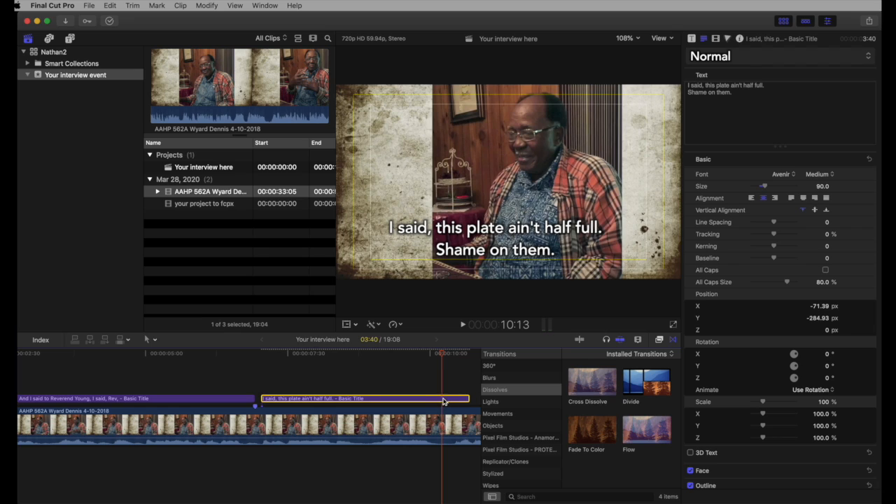
pyautogui.press('super+b')
# Step: Extend the newly split third title to a duration of 3:11 and shift it slightly later, leaving a small gap
pyautogui.hscroll(5, 370, 397)
pyautogui.moveTo(290, 400); pyautogui.dragTo(446, 397)
pyautogui.moveTo(358, 399); pyautogui.dragTo(366, 398)
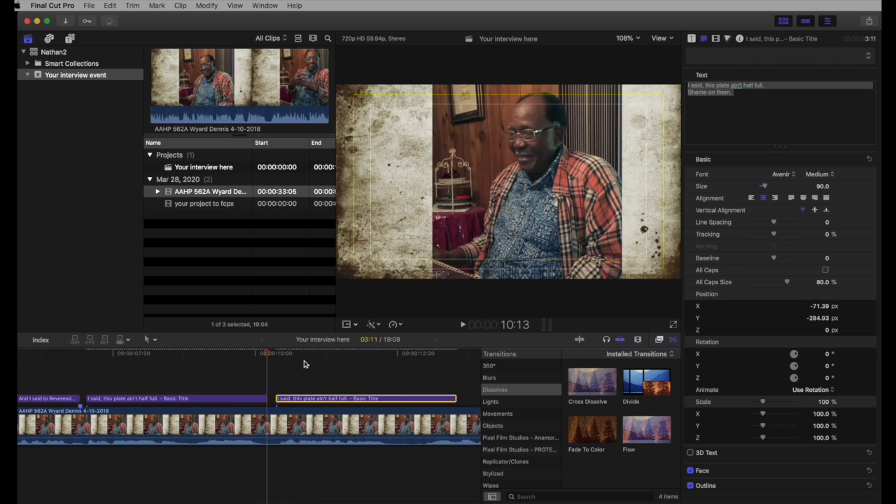
# Step: Split the third title at 12:36 and play its first part from the start to check the speech
pyautogui.moveTo(270, 356); pyautogui.dragTo(402, 367)
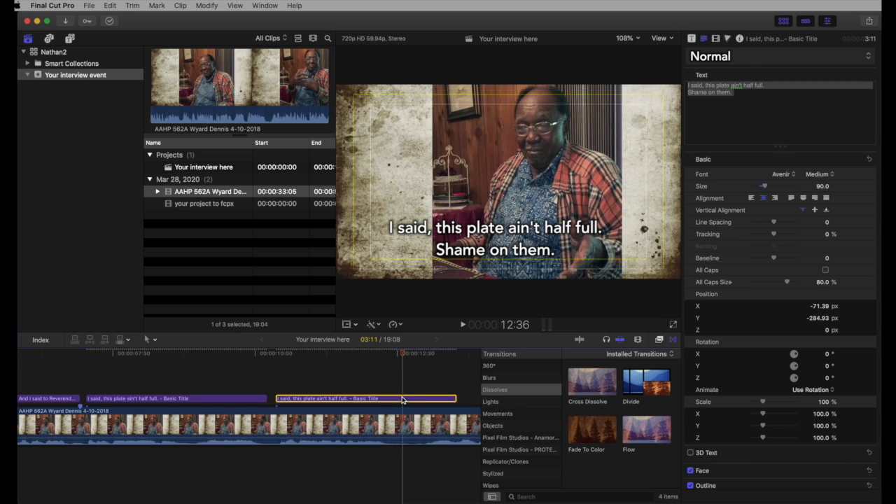
pyautogui.press('super+b')
pyautogui.click(273, 382)
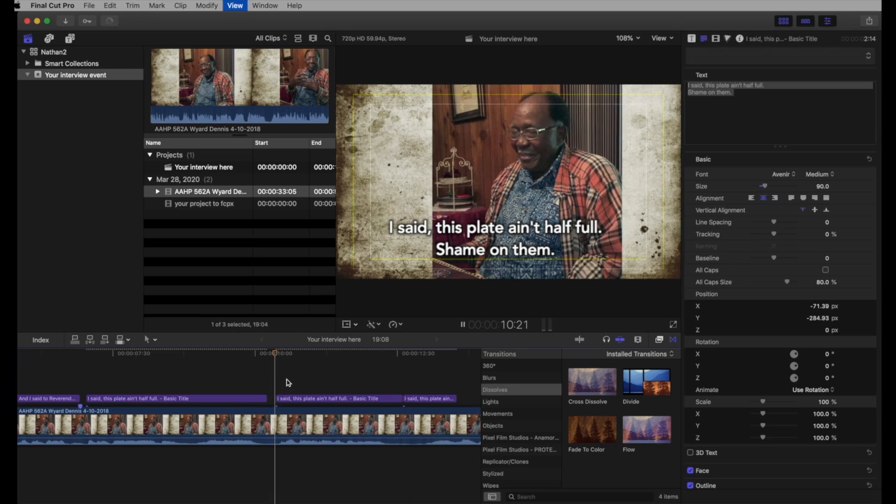
pyautogui.press('space')
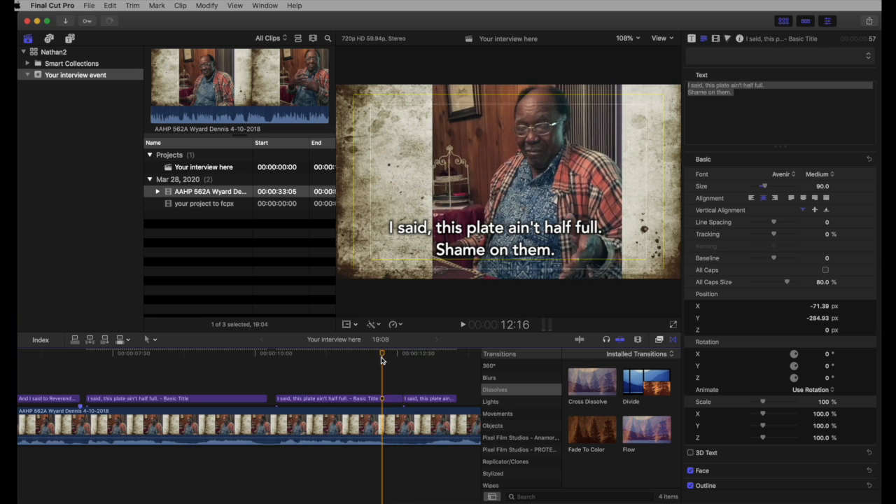
pyautogui.click(216, 218)
# Step: Select the third title, then switch to the Word transcript and copy the next phrase, ending with "which was the lady,"
pyautogui.click(371, 400)
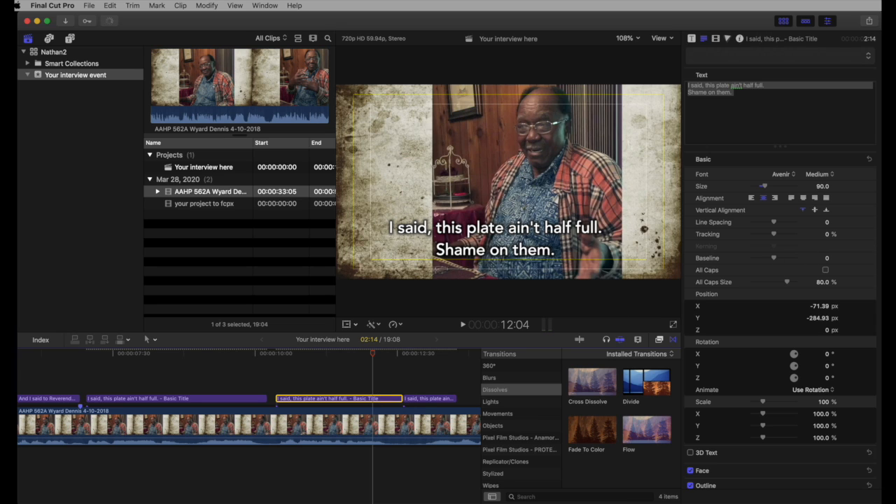
pyautogui.press('super+Tab')
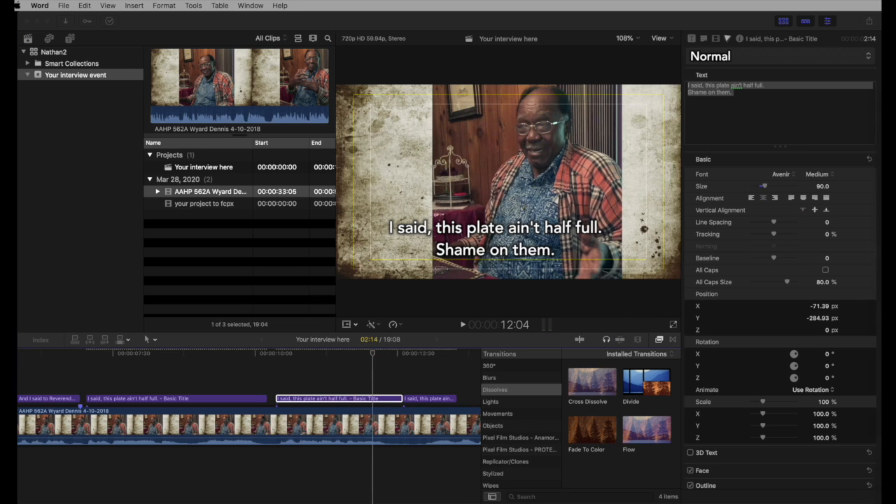
pyautogui.moveTo(808, 36); pyautogui.dragTo(690, 31)
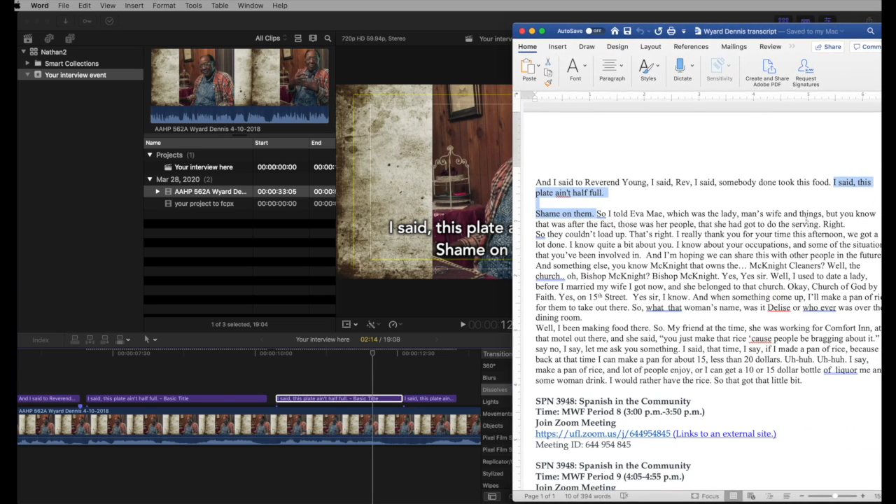
pyautogui.moveTo(738, 216); pyautogui.dragTo(597, 214)
pyautogui.press('super+c')
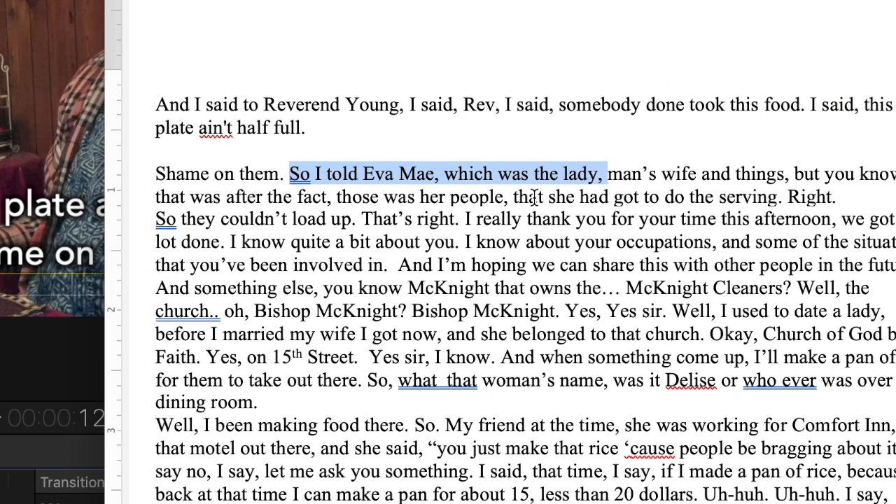
# Step: Switch back to Final Cut Pro and replace the third title's text with the copied phrase ending in "which was the lady,"
pyautogui.press('super+Tab')
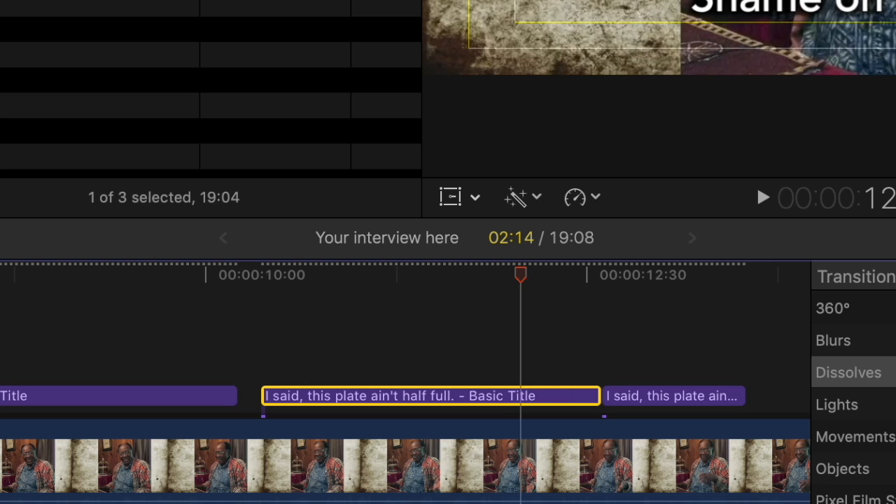
pyautogui.click(732, 94)
pyautogui.moveTo(732, 94); pyautogui.dragTo(683, 83)
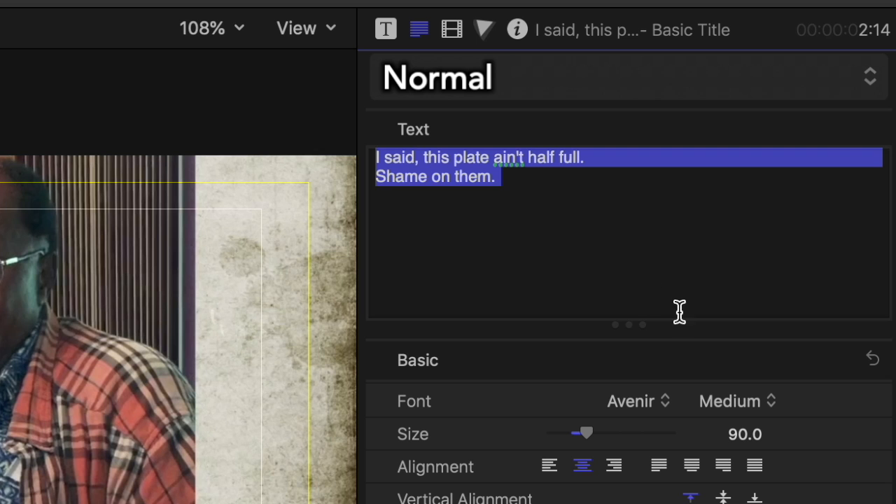
pyautogui.press('super+v')
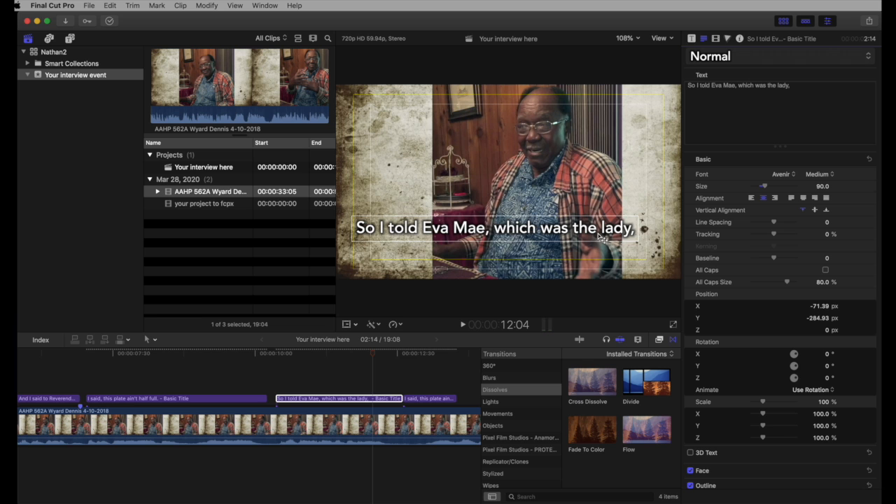
# Step: Reposition the third title's text lower and centred in the frame, at about X 2.51 px and Y -412.16 px
pyautogui.moveTo(596, 234); pyautogui.dragTo(606, 254)
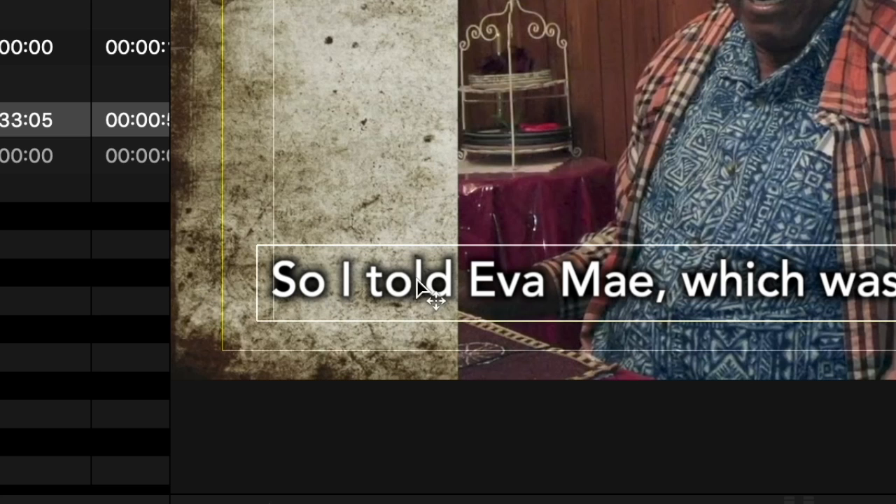
pyautogui.moveTo(419, 245); pyautogui.dragTo(399, 246)
pyautogui.moveTo(361, 282); pyautogui.dragTo(419, 292)
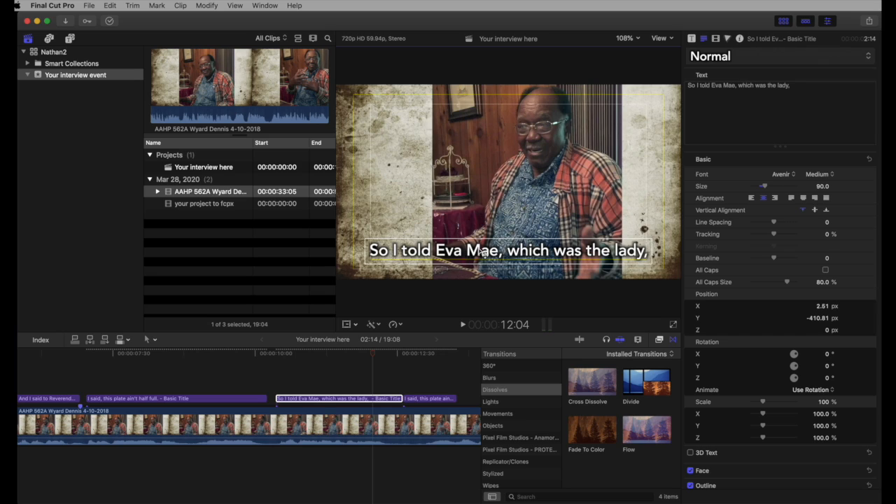
pyautogui.moveTo(481, 253); pyautogui.dragTo(482, 255)
# Step: Play the timeline around the third title to check its text against the speech
pyautogui.moveTo(371, 363); pyautogui.dragTo(276, 356)
pyautogui.press('space')
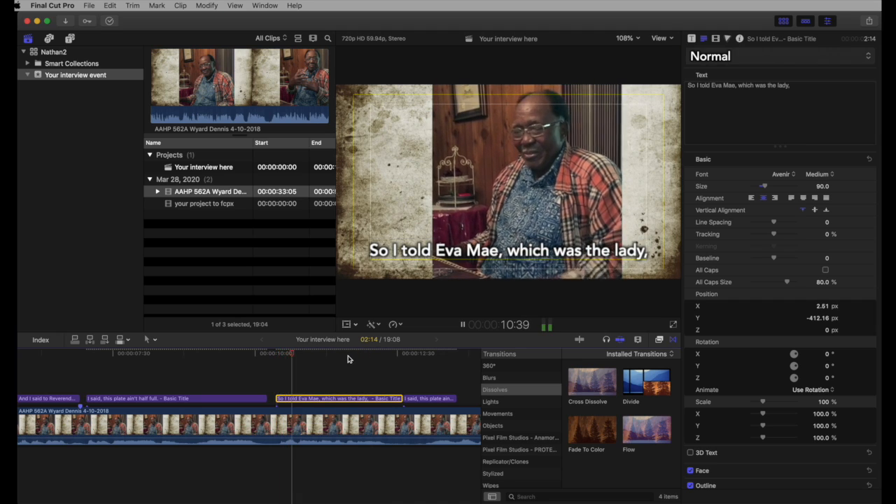
pyautogui.press('space')
pyautogui.click(176, 366)
pyautogui.press('space')
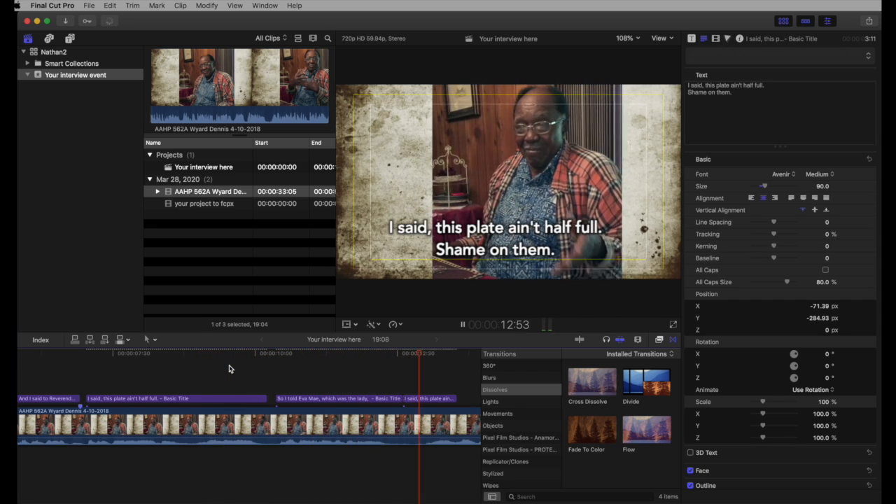
pyautogui.press('space')
# Step: Shift the short last title 12 frames later, leaving a gap before it, and clear its text
pyautogui.click(430, 398)
pyautogui.moveTo(432, 399); pyautogui.dragTo(443, 399)
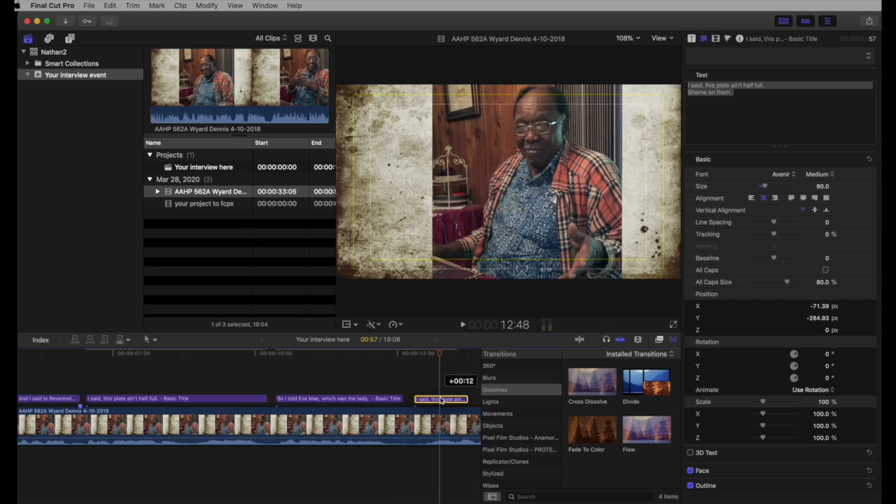
pyautogui.hscroll(1, 408, 380)
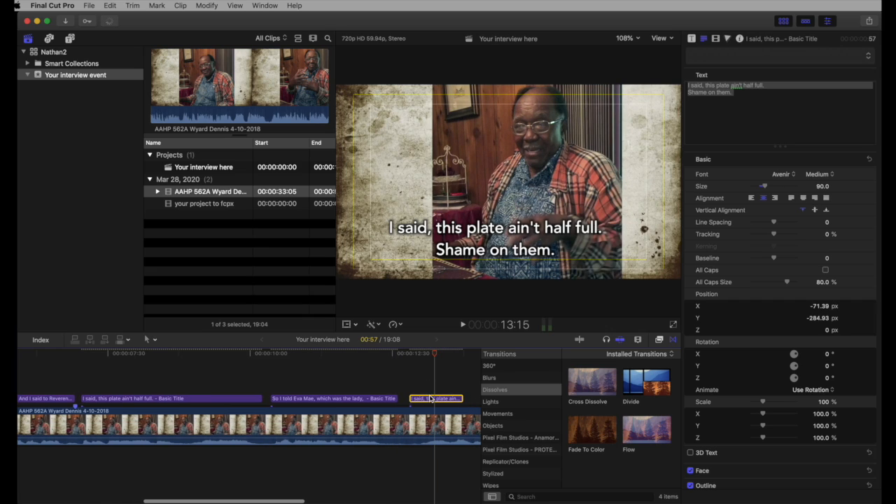
pyautogui.click(428, 354)
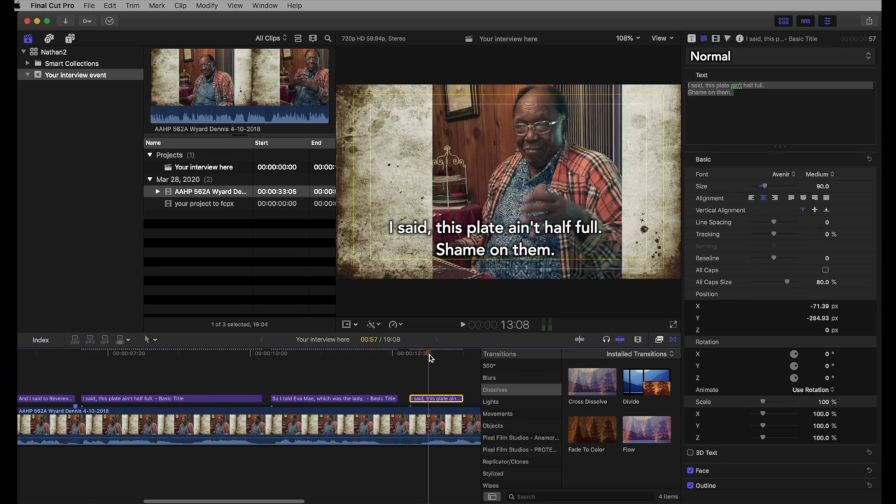
pyautogui.press('super+a')
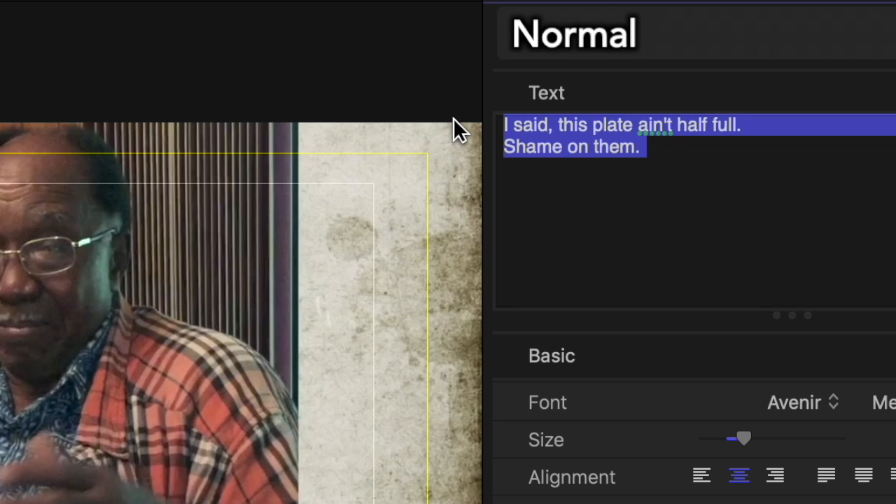
pyautogui.press('BackSpace')
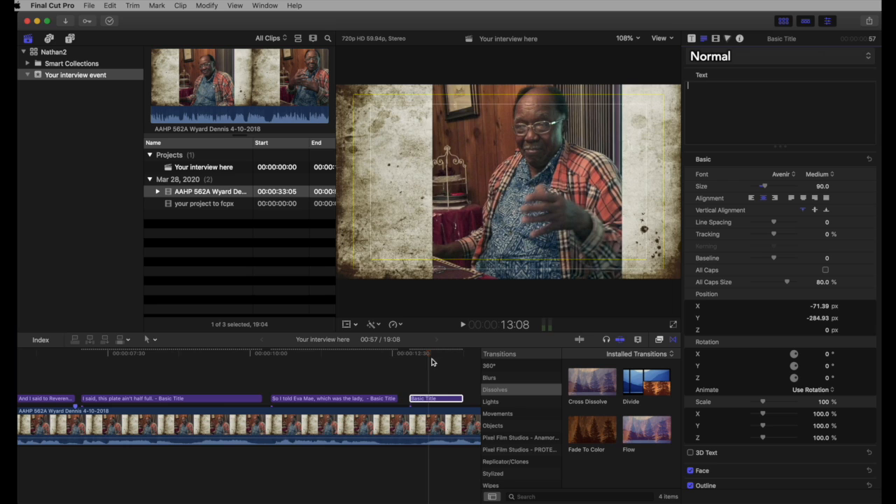
pyautogui.click(435, 399)
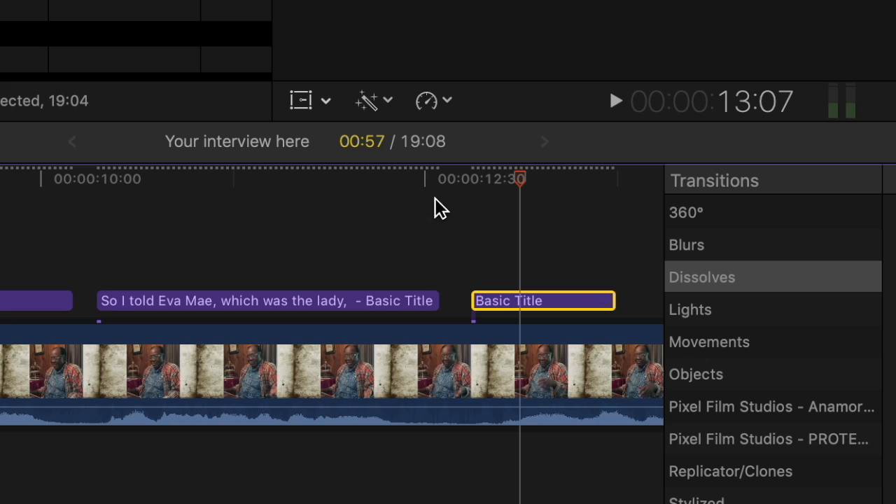
# Step: Play the emptied title from its start and extend its end to a duration of 4:11
pyautogui.moveTo(515, 181); pyautogui.dragTo(470, 177)
pyautogui.press('space')
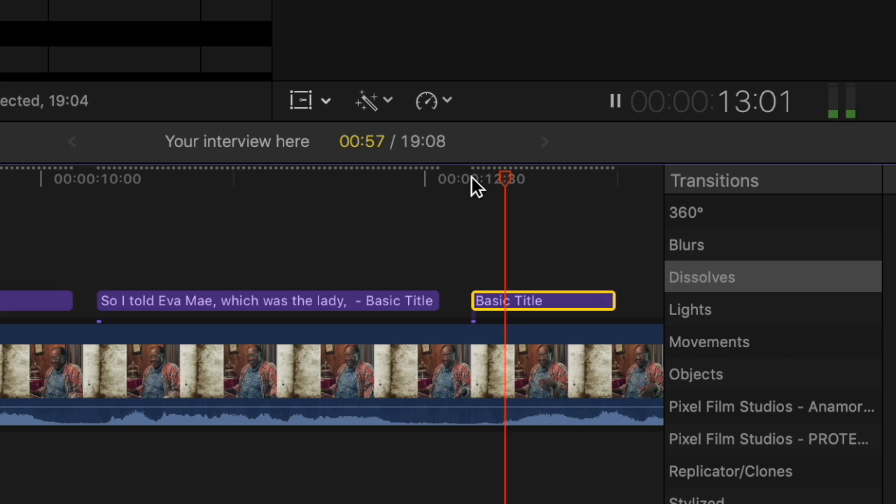
pyautogui.press('space')
pyautogui.hscroll(1, 485, 224)
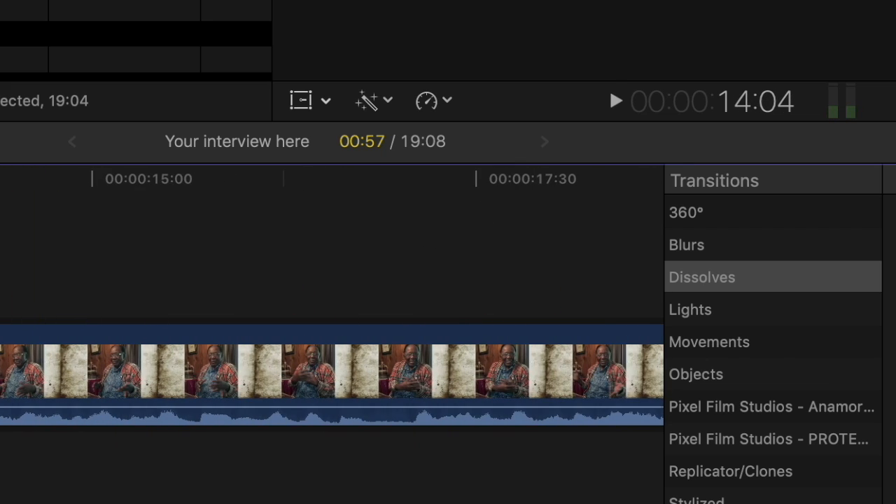
pyautogui.moveTo(0, 301); pyautogui.dragTo(390, 302)
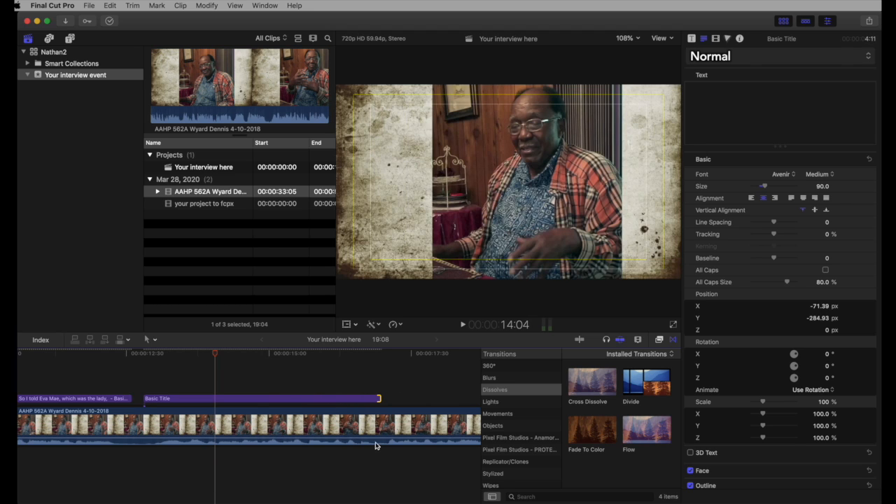
# Step: Play the extended title to hear its speech, then select it and place the playhead at 16:33
pyautogui.click(140, 385)
pyautogui.press('space')
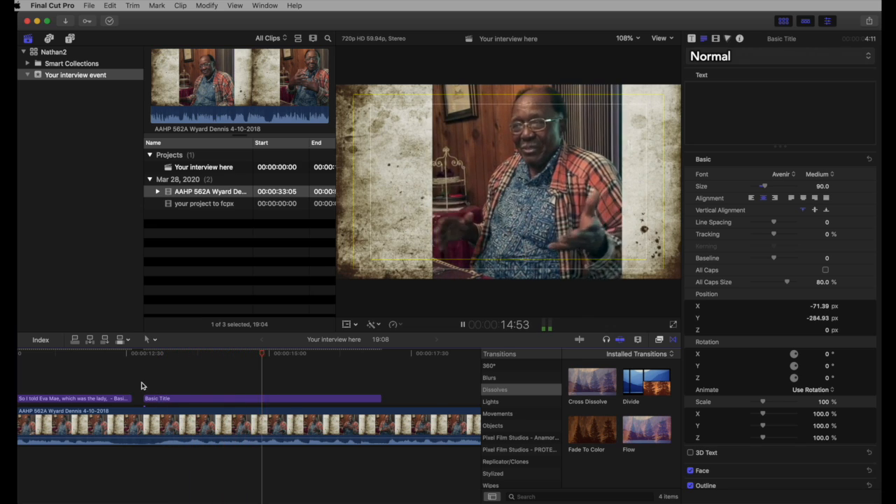
pyautogui.press('space')
pyautogui.click(379, 357)
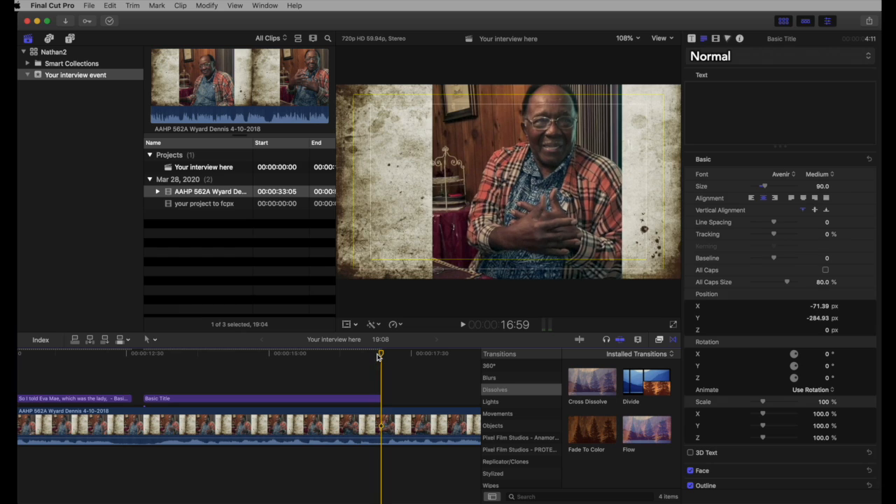
pyautogui.click(341, 399)
pyautogui.moveTo(381, 356); pyautogui.dragTo(357, 359)
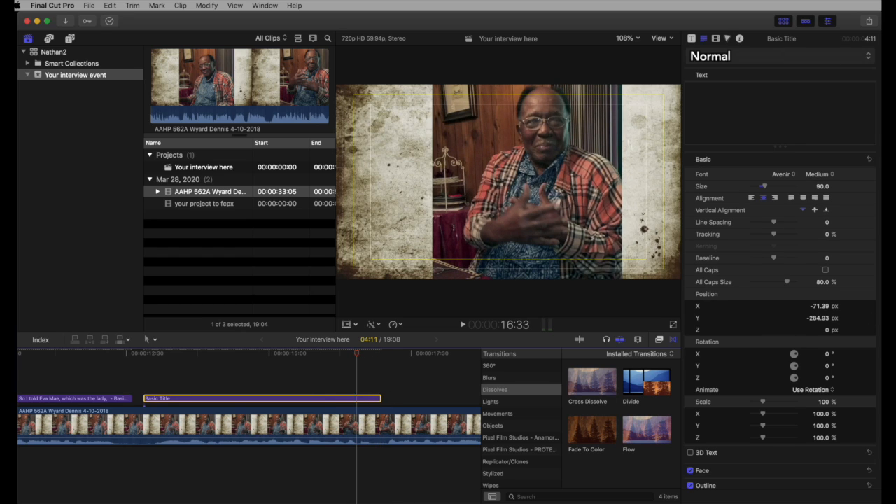
# Step: Switch to the Word transcript and copy the phrase "man's wife and things, but you know that was after the fact, those was her people,"
pyautogui.press('super+Tab')
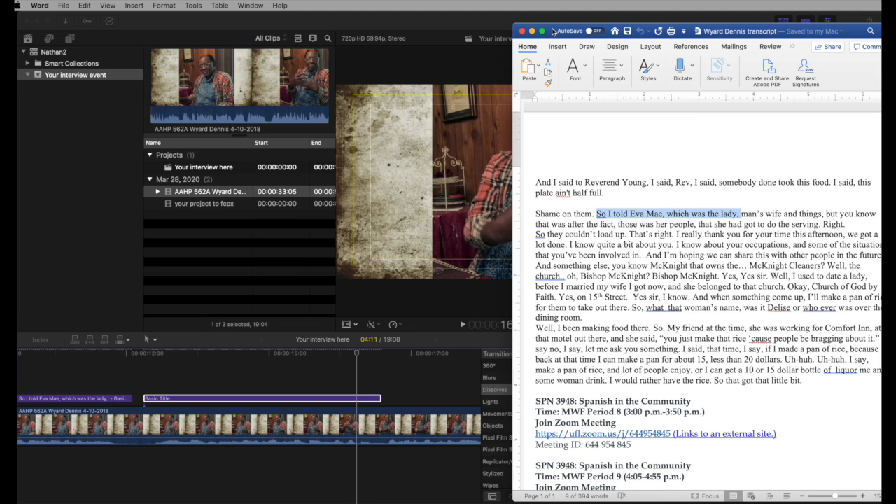
pyautogui.moveTo(553, 31); pyautogui.dragTo(518, 28)
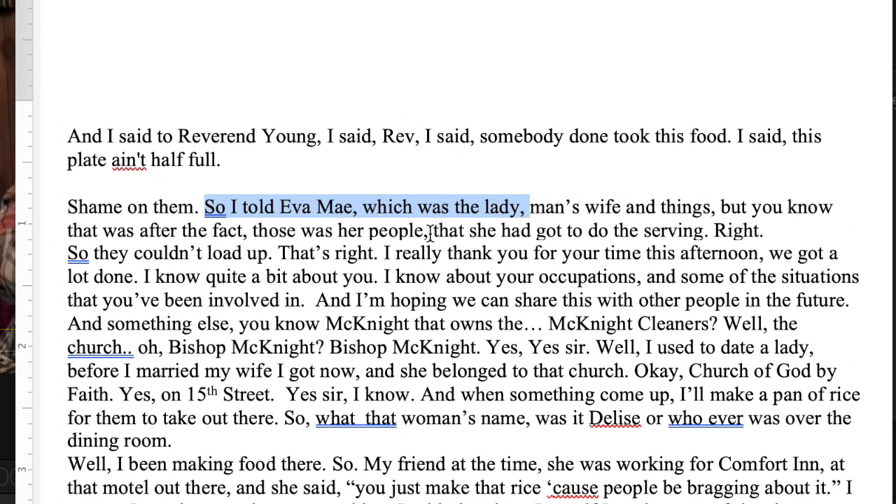
pyautogui.moveTo(430, 231); pyautogui.dragTo(530, 209)
pyautogui.press('super+c')
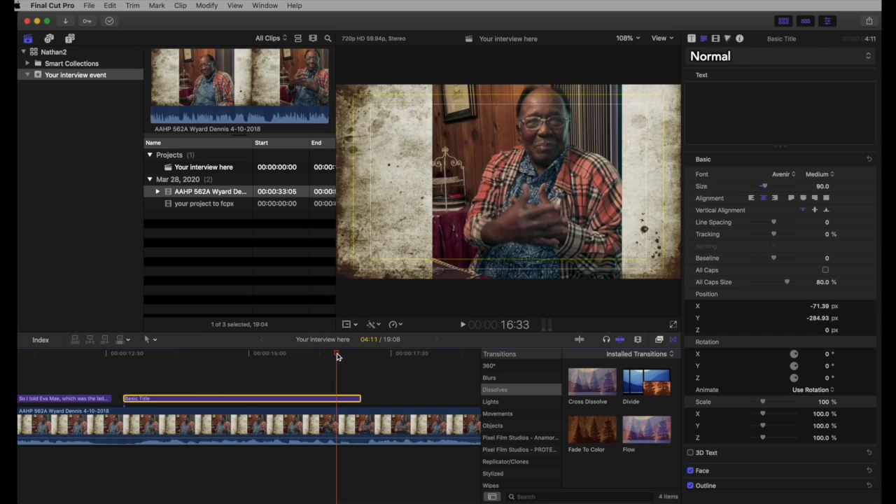
# Step: Paste the copied phrase into the empty title in Final Cut Pro and move the playhead to 13:42
pyautogui.click(698, 104)
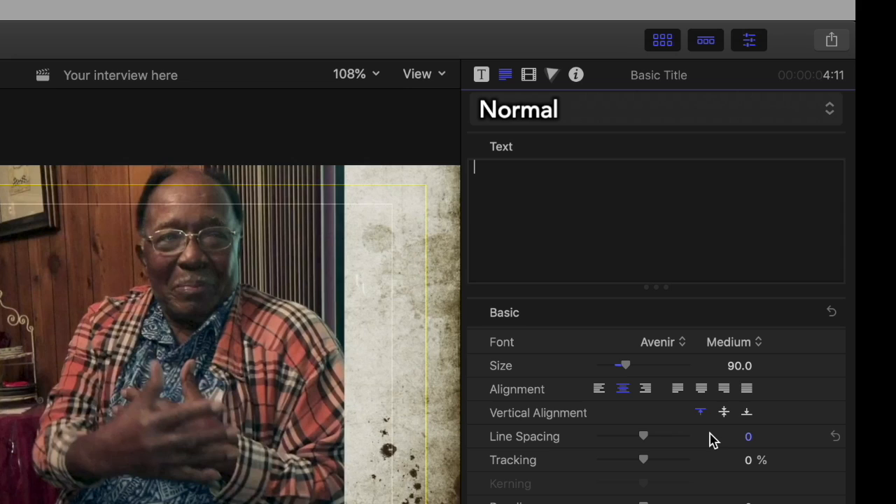
pyautogui.press('super+v')
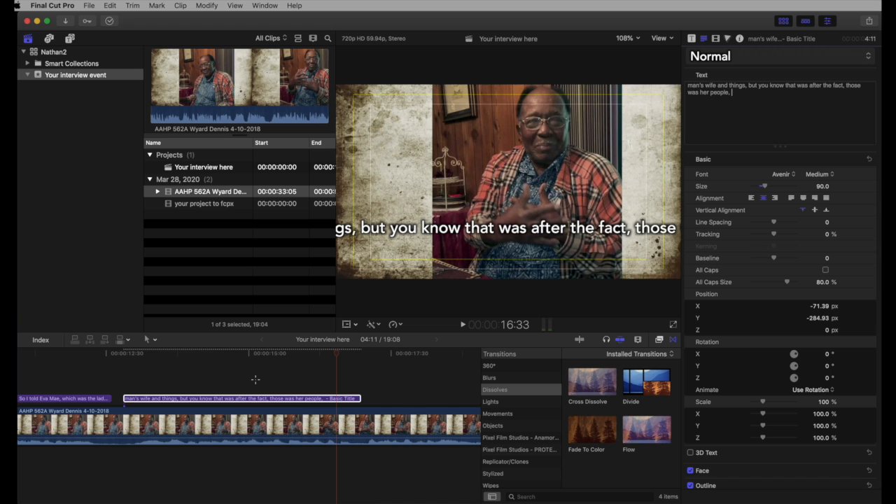
pyautogui.click(255, 380)
pyautogui.click(234, 399)
pyautogui.moveTo(256, 358); pyautogui.dragTo(175, 354)
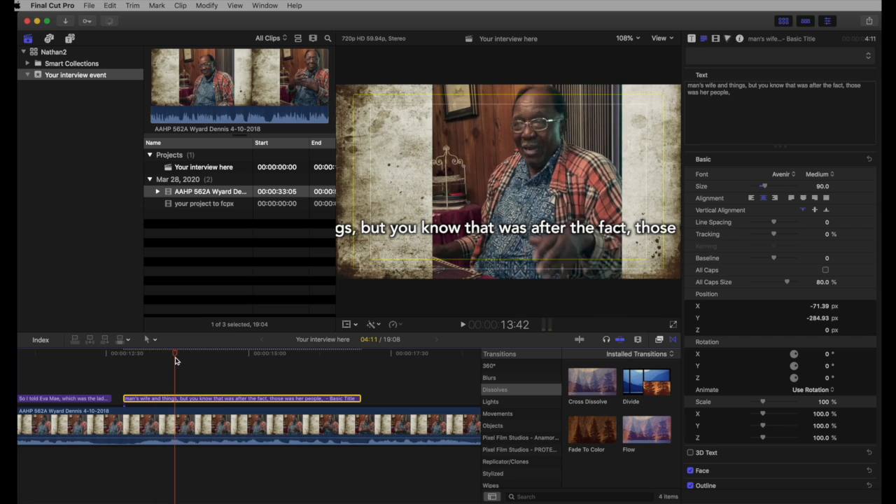
# Step: Try breaking the pasted text into two lines after "but you know" and after "that was"
pyautogui.click(785, 86)
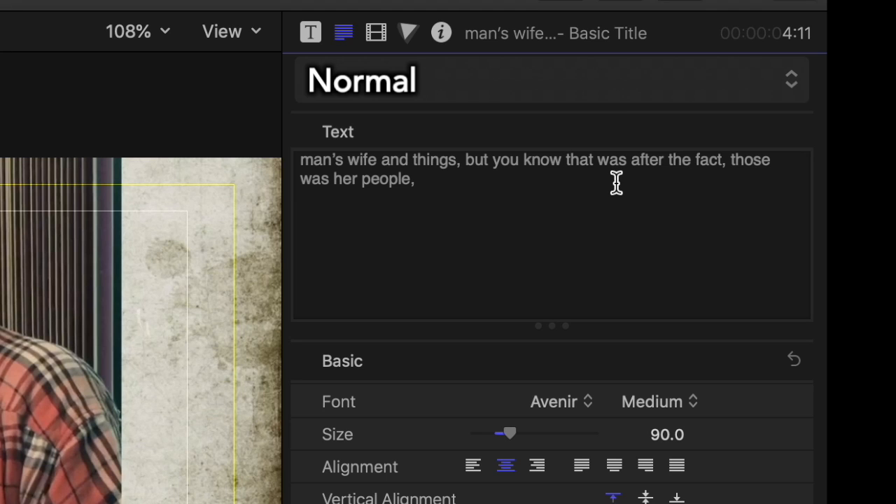
pyautogui.press('Return')
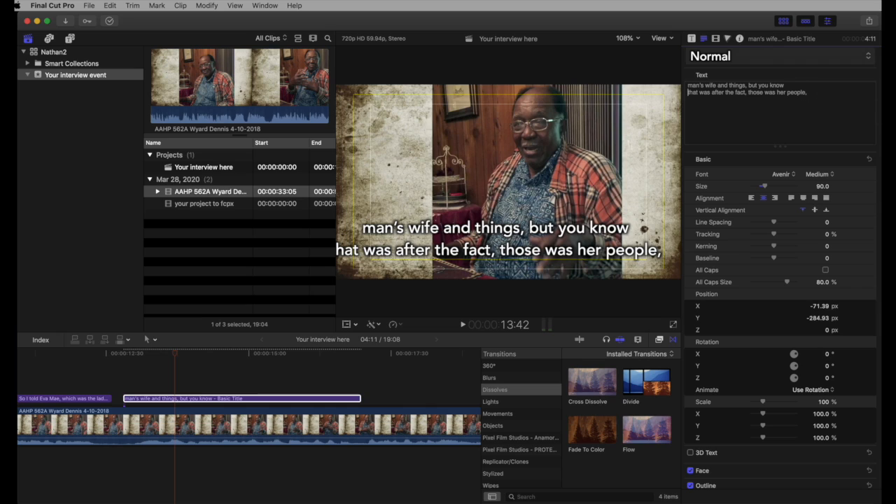
pyautogui.write('t')
pyautogui.press('BackSpace')
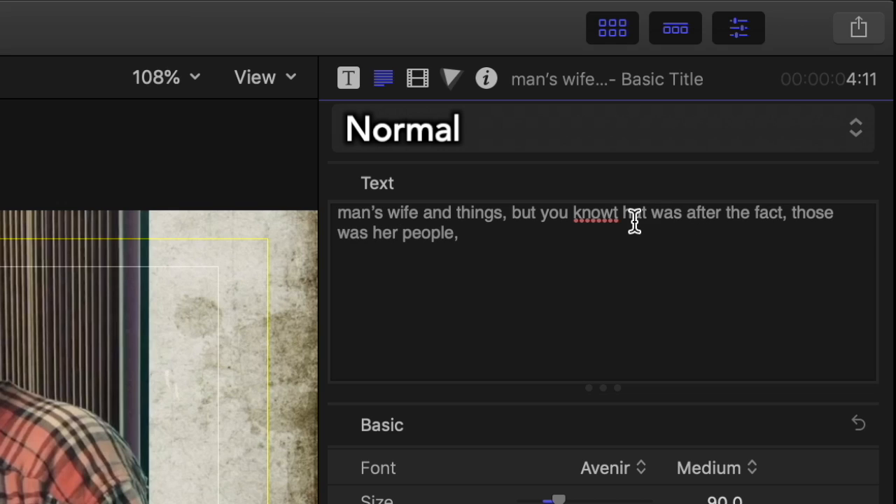
pyautogui.press('BackSpace')
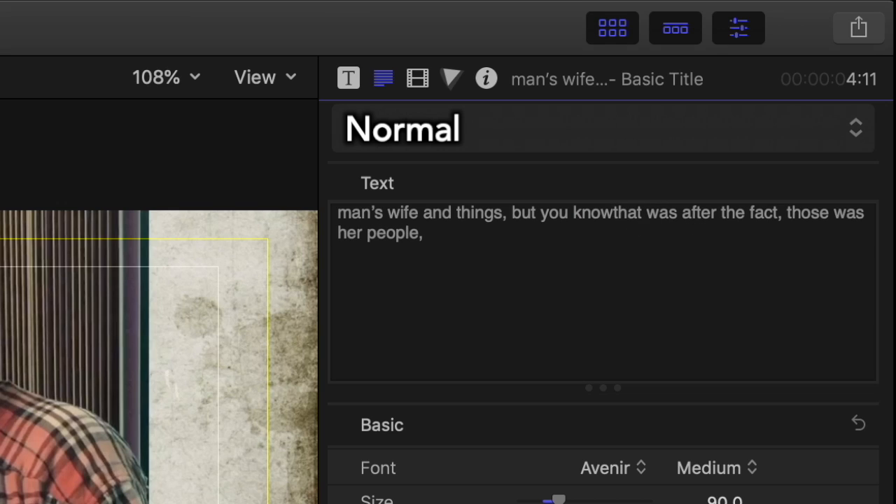
pyautogui.click(614, 216)
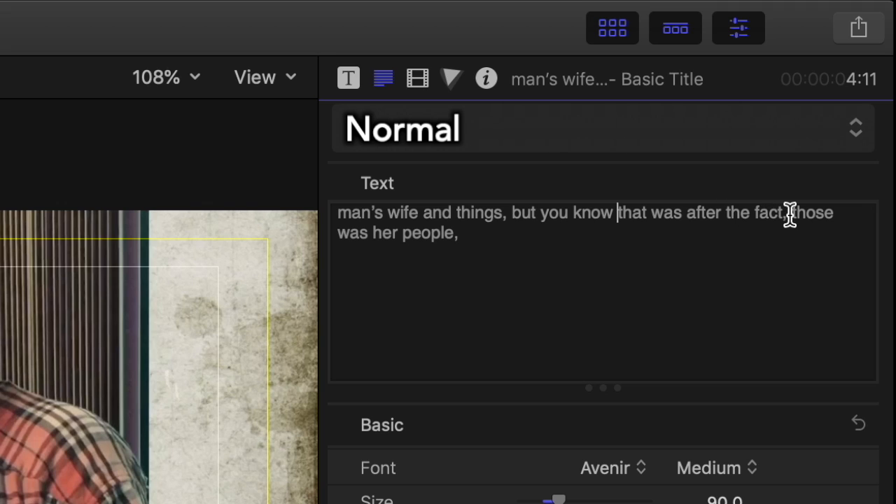
pyautogui.click(685, 214)
pyautogui.press('BackSpace')
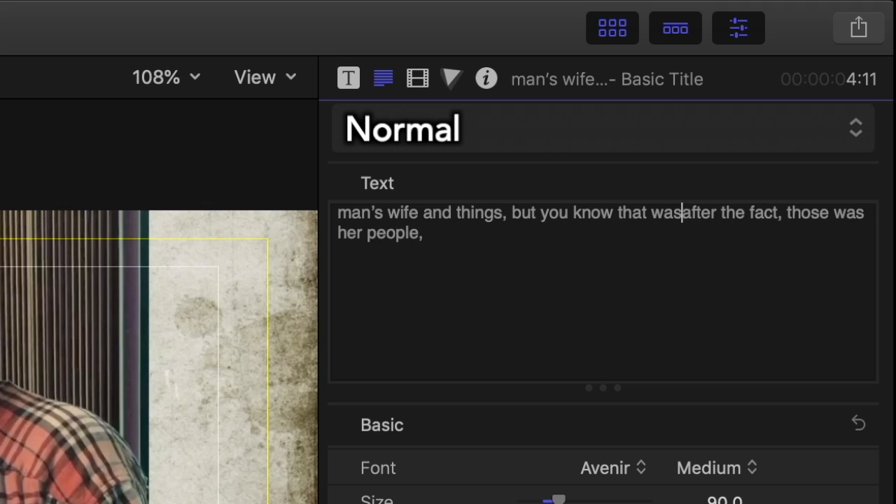
pyautogui.press('Return')
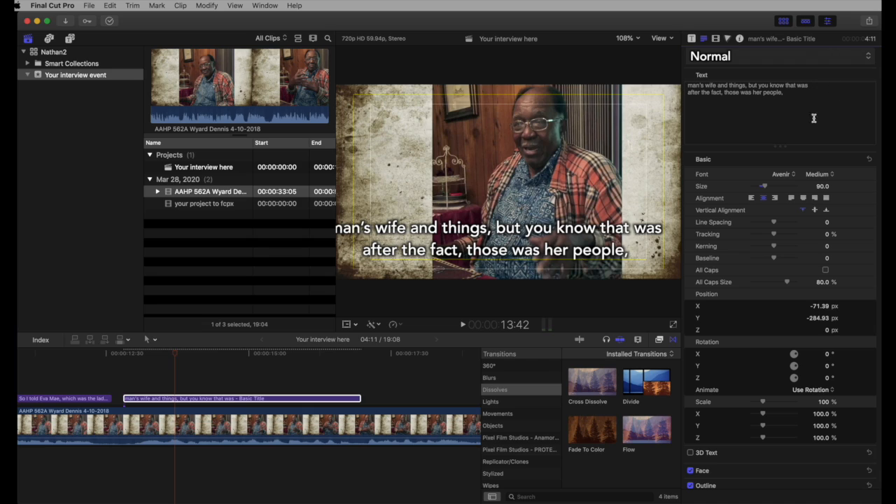
pyautogui.press('BackSpace')
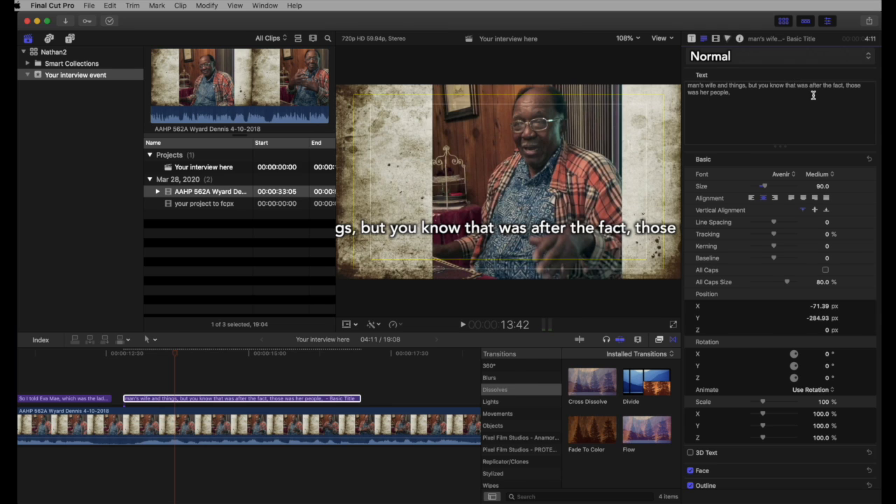
# Step: Break the text into two lines after "but you know that" and move it slightly right to centre it in the frame
pyautogui.press('BackSpace')
pyautogui.press('Return')
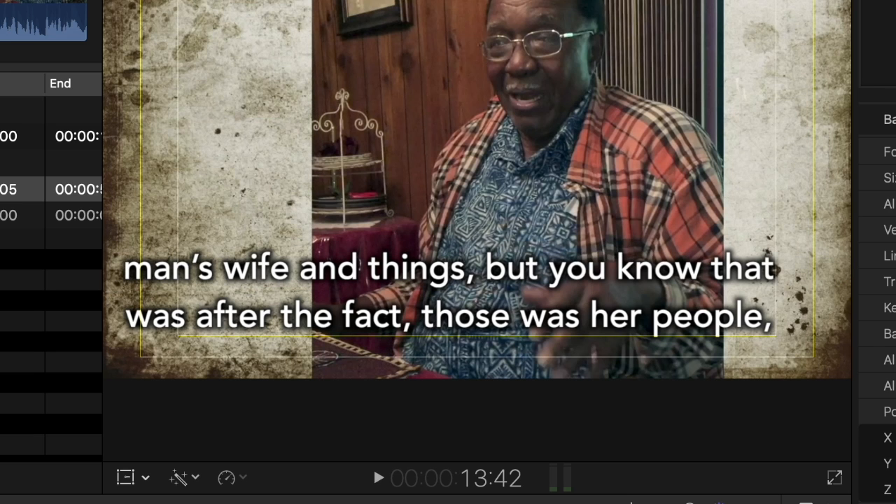
pyautogui.click(690, 286)
pyautogui.moveTo(690, 286); pyautogui.dragTo(705, 287)
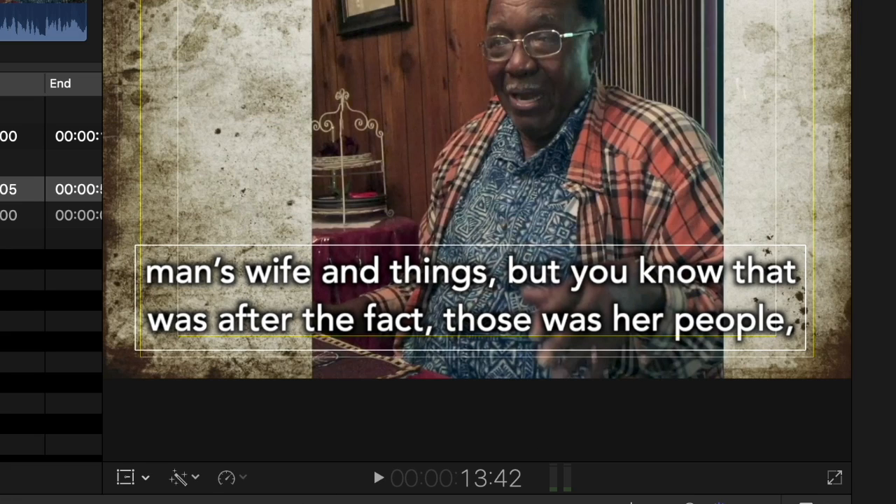
# Step: Play back the "man's wife and things" subtitle past its end to check its timing against the speech
pyautogui.click(93, 378)
pyautogui.press('space')
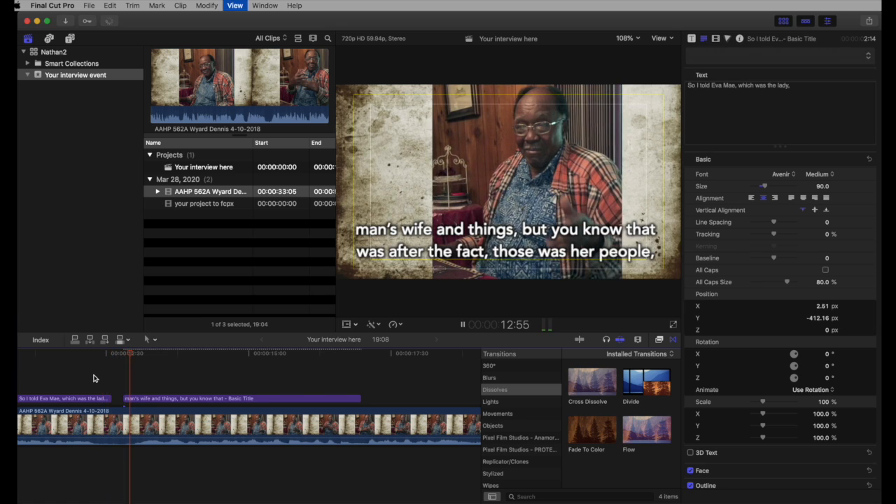
pyautogui.hscroll(-5, 101, 377)
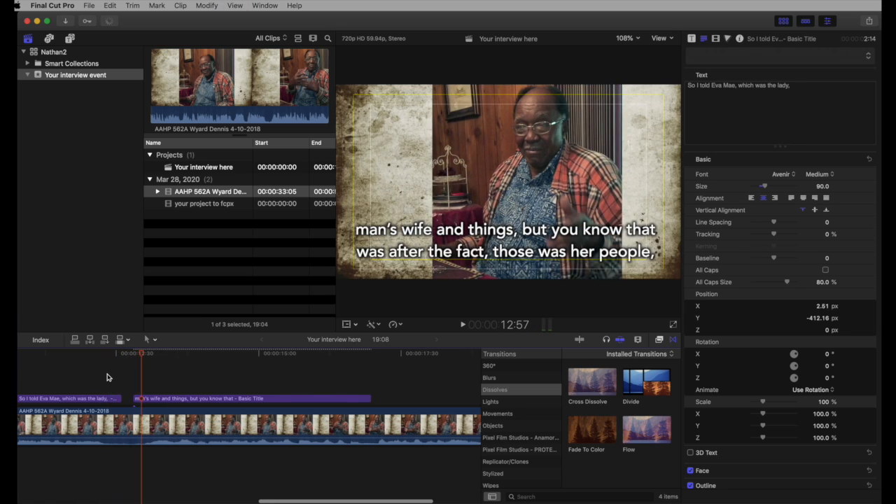
pyautogui.click(158, 379)
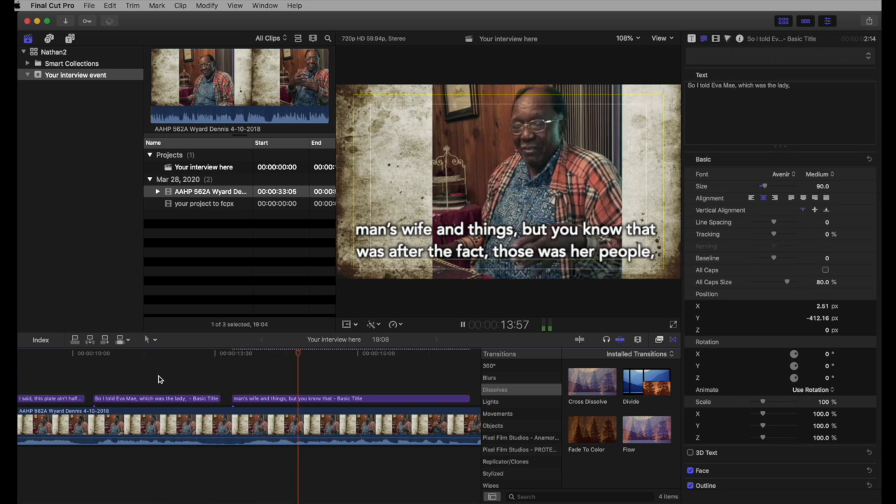
pyautogui.hscroll(2, 219, 378)
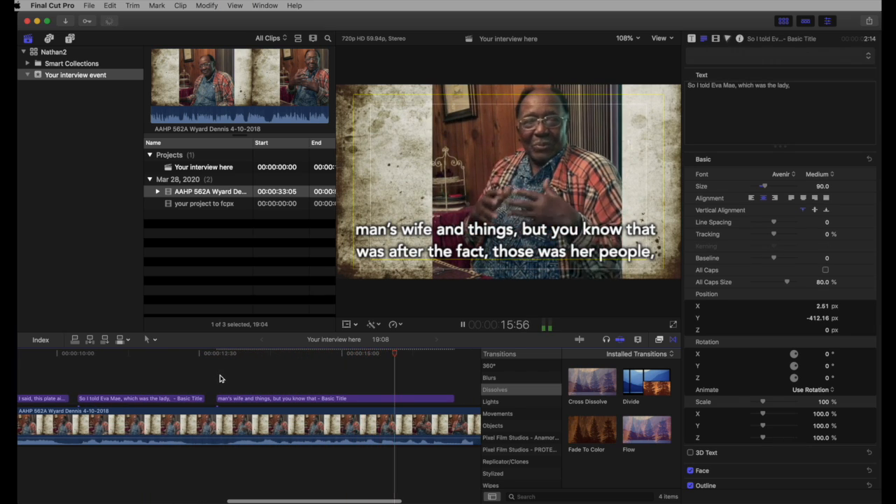
pyautogui.press('space')
pyautogui.click(224, 379)
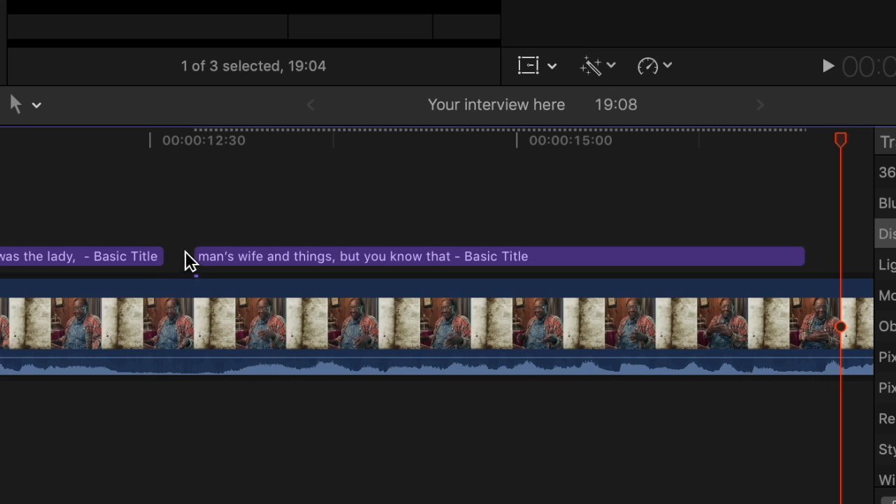
pyautogui.hscroll(5, 280, 236)
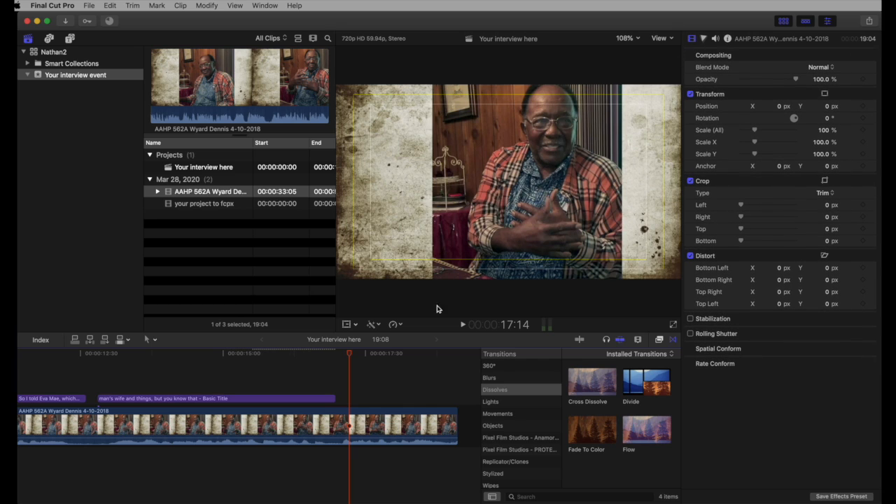
# Step: Select the "man's wife and things" title and examine its title, text and video settings in the inspector, ending on the text settings
pyautogui.click(310, 399)
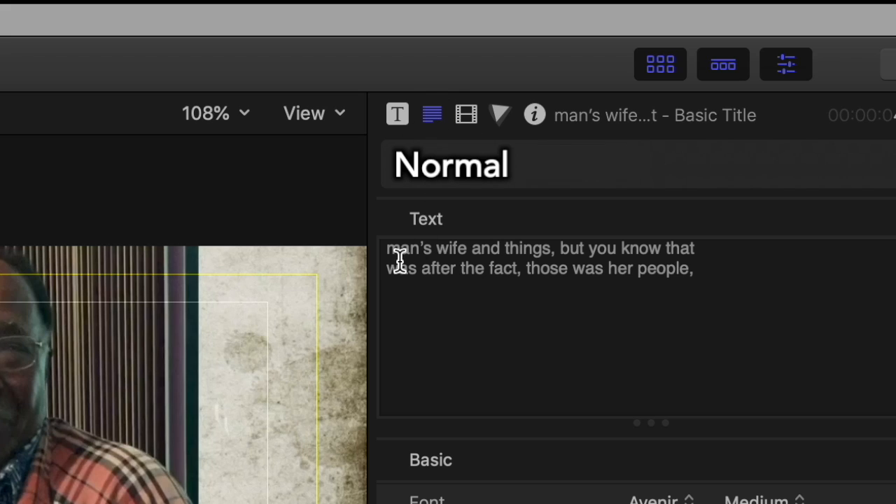
pyautogui.click(396, 114)
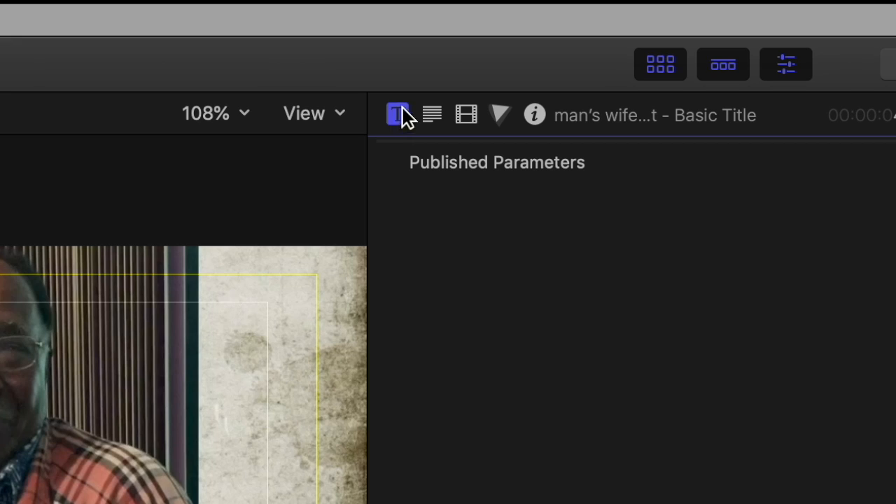
pyautogui.click(431, 115)
pyautogui.click(467, 114)
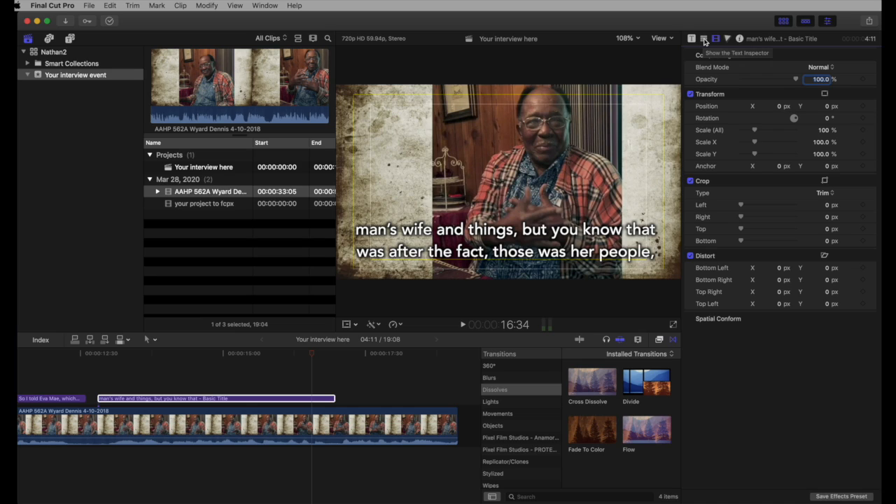
pyautogui.click(703, 39)
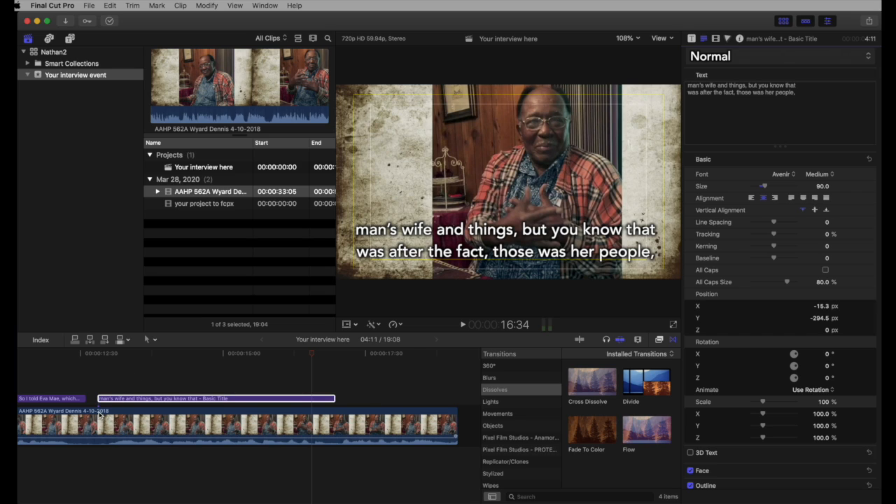
pyautogui.hscroll(-10, 112, 424)
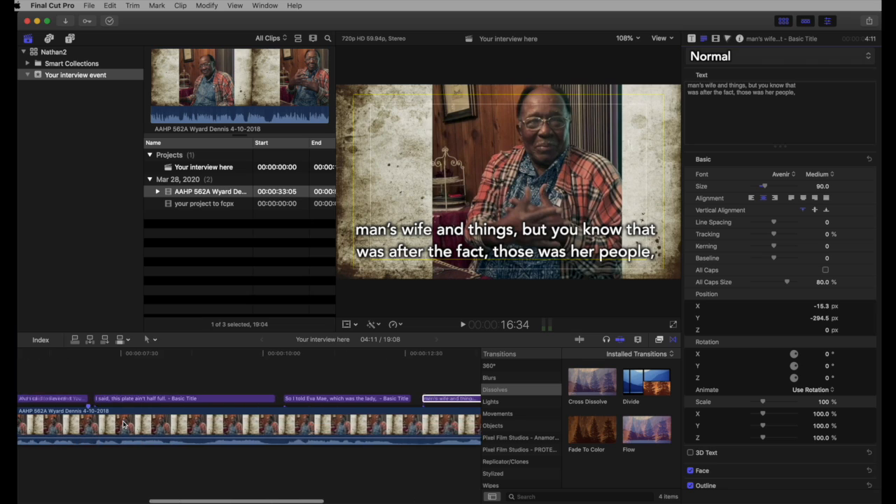
pyautogui.hscroll(-4, 123, 424)
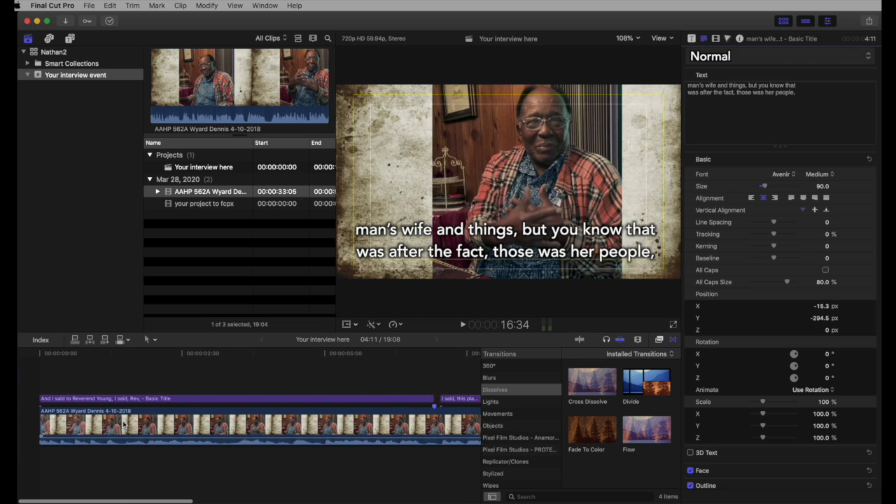
pyautogui.hscroll(1, 123, 425)
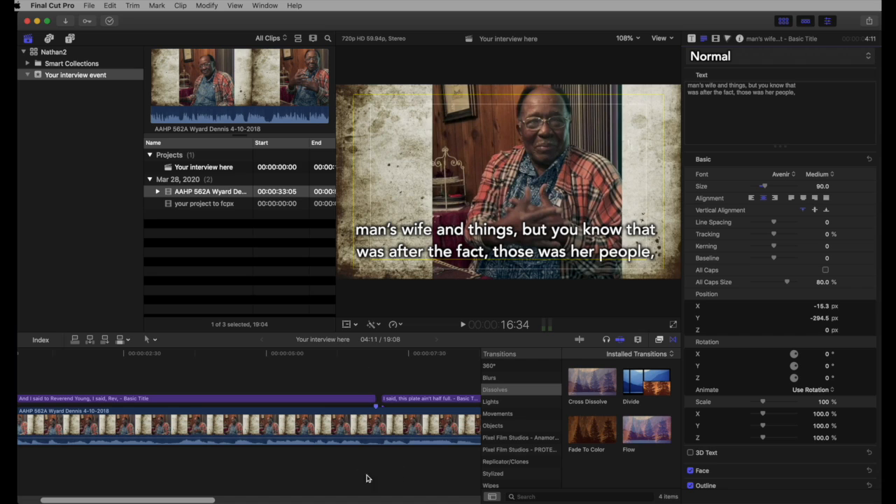
pyautogui.hscroll(5, 356, 395)
pyautogui.hscroll(5, 356, 396)
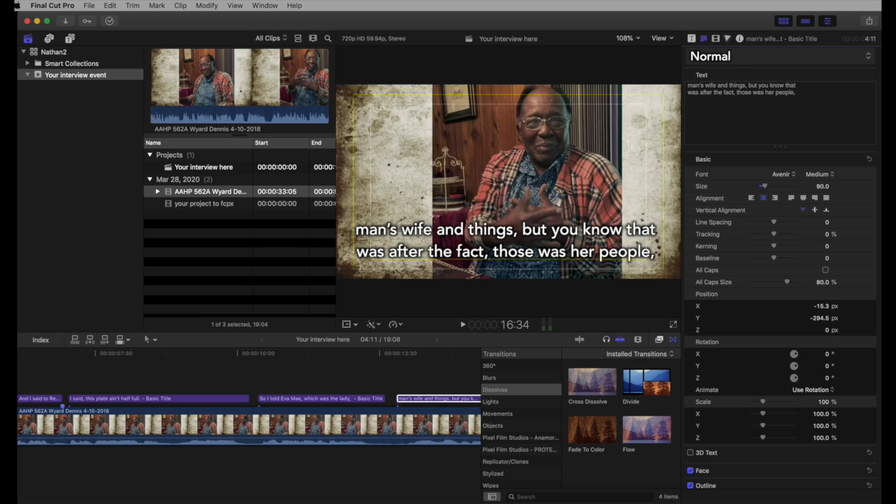
# Step: Switch to iMovie and open the file export settings of "your project to fcpx" to examine its format, resolution and quality
pyautogui.press('super+Tab')
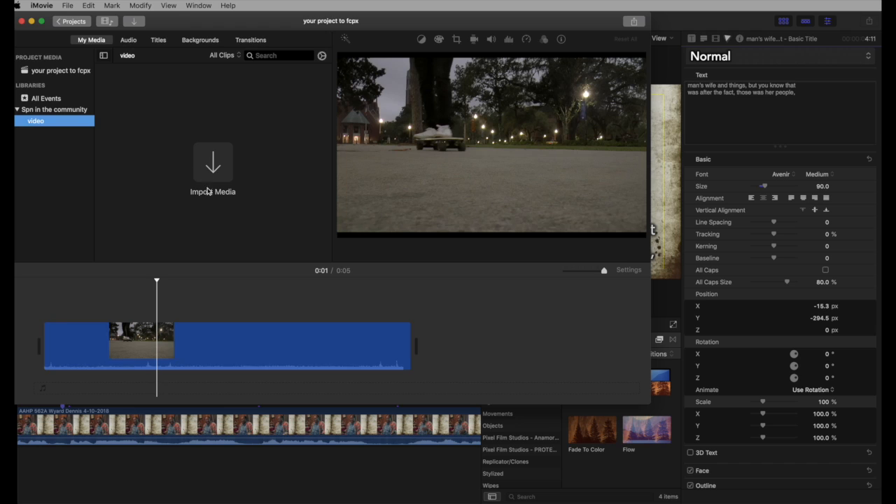
pyautogui.moveTo(210, 25); pyautogui.dragTo(274, 17)
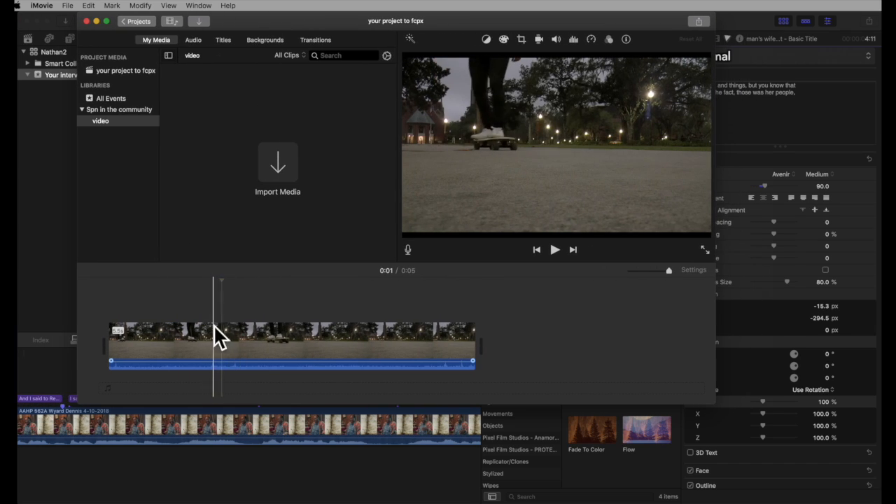
pyautogui.moveTo(226, 22); pyautogui.dragTo(177, 19)
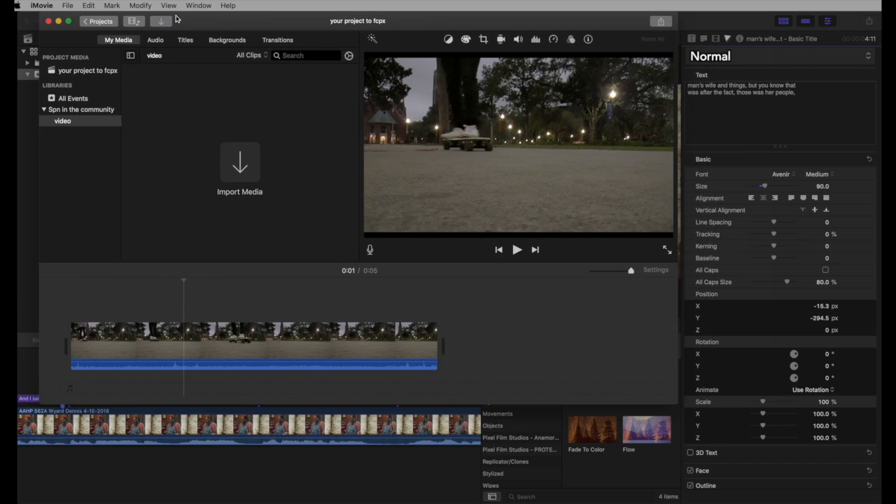
pyautogui.click(65, 8)
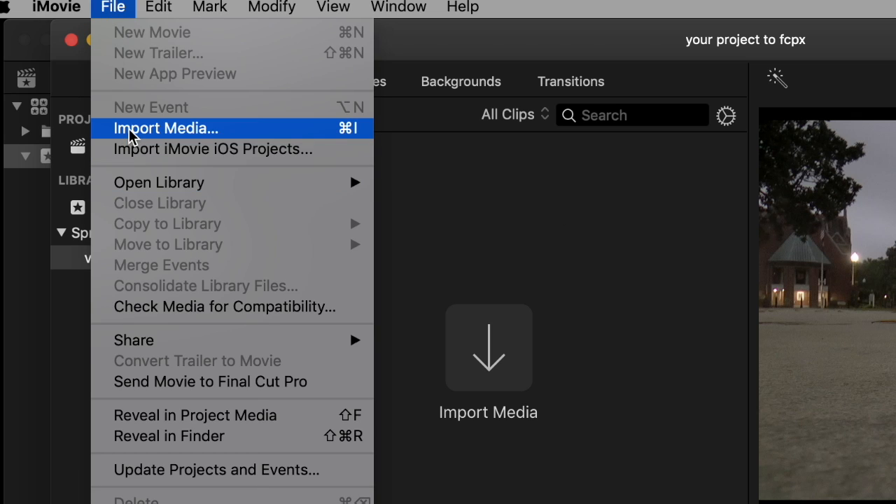
pyautogui.moveTo(126, 339)
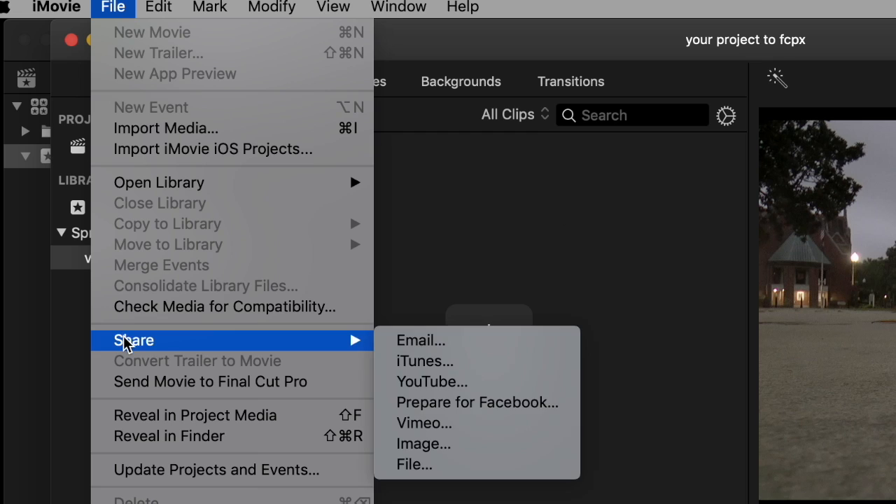
pyautogui.click(434, 471)
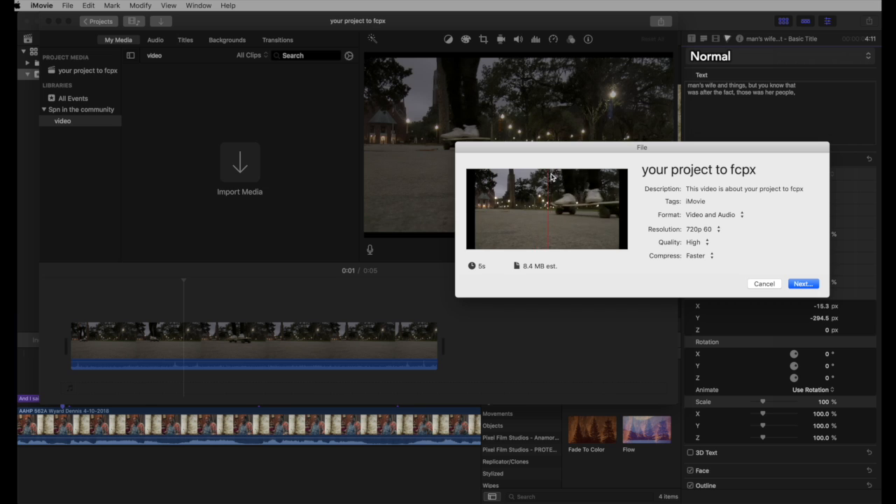
pyautogui.moveTo(566, 145); pyautogui.dragTo(194, 144)
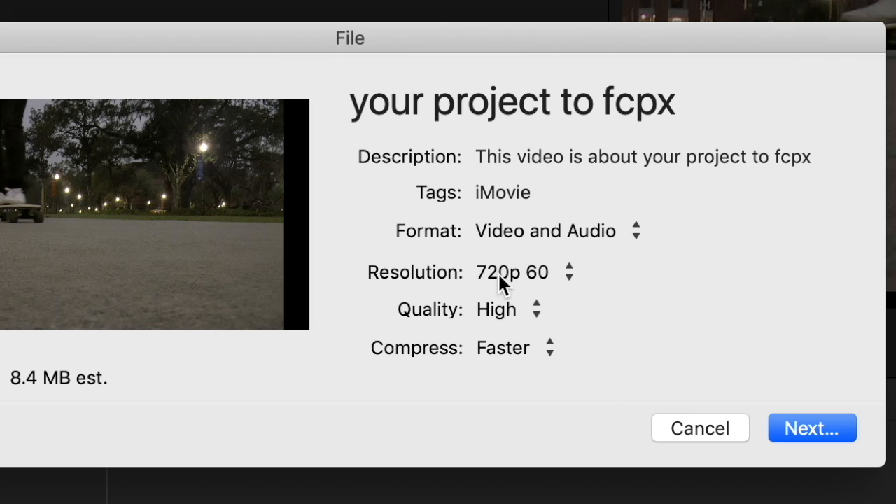
# Step: Cancel the file export and quit iMovie to return to Final Cut Pro
pyautogui.click(719, 430)
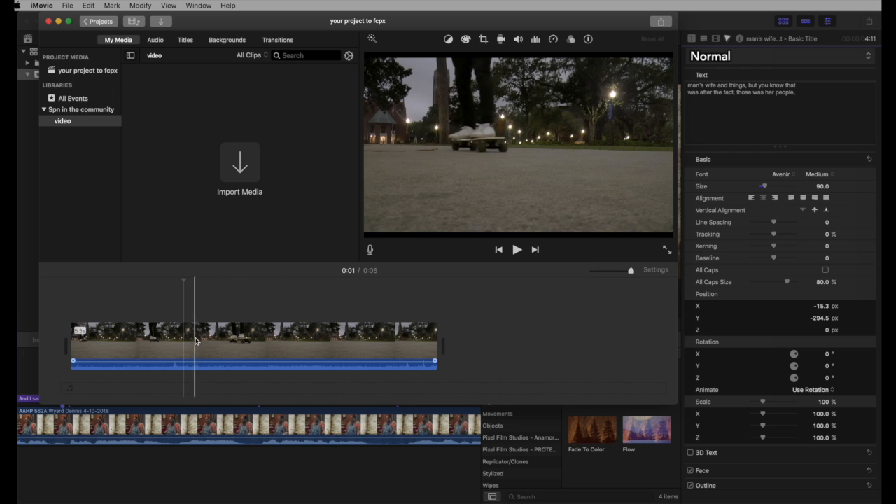
pyautogui.click(42, 6)
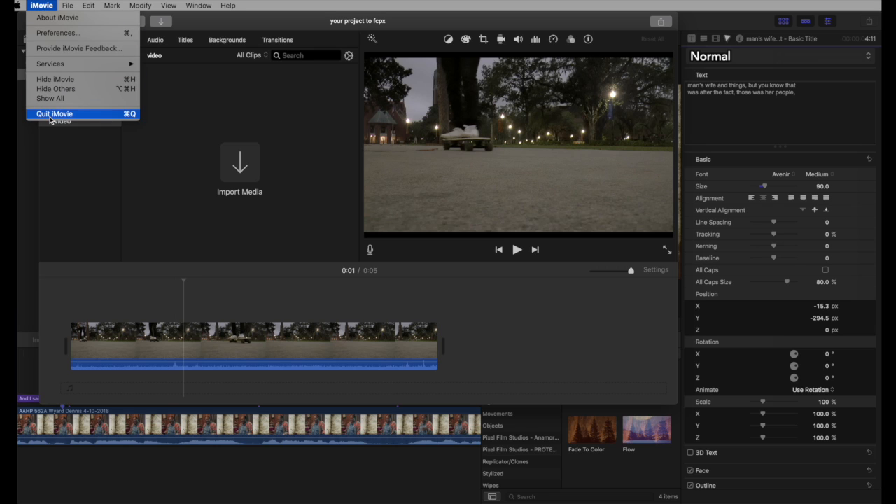
pyautogui.click(51, 114)
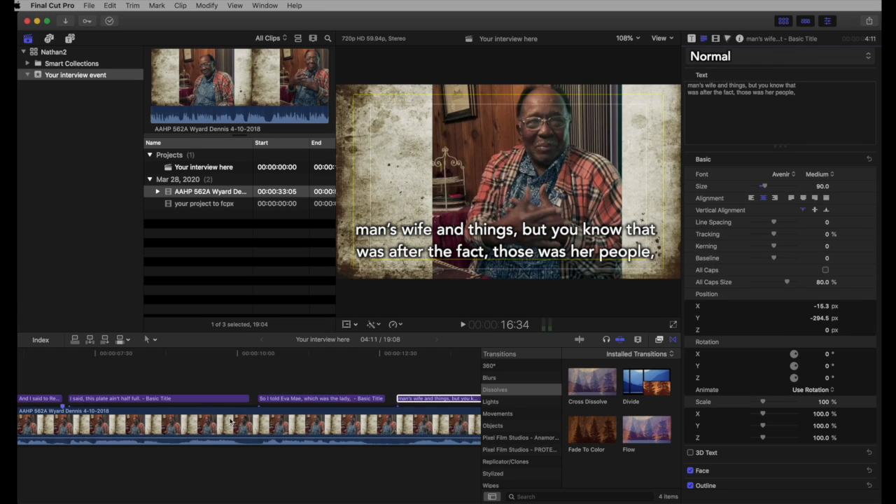
pyautogui.hscroll(-10, 224, 419)
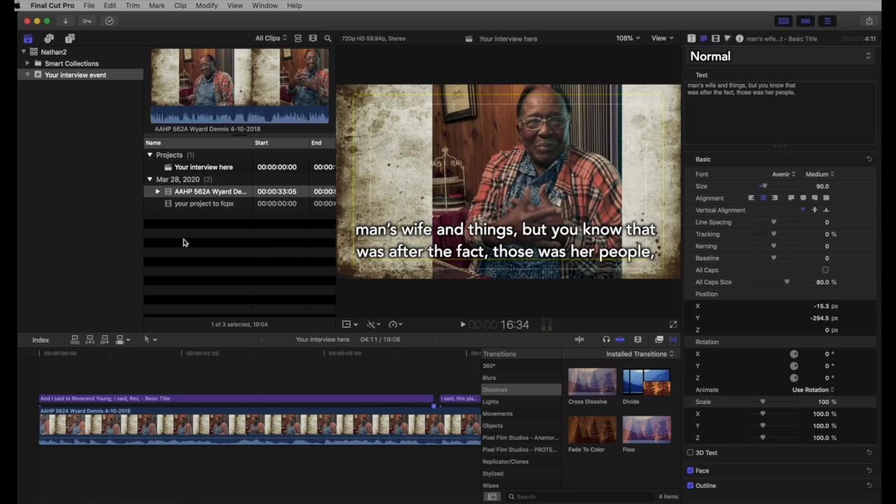
pyautogui.moveTo(175, 191); pyautogui.dragTo(77, 423)
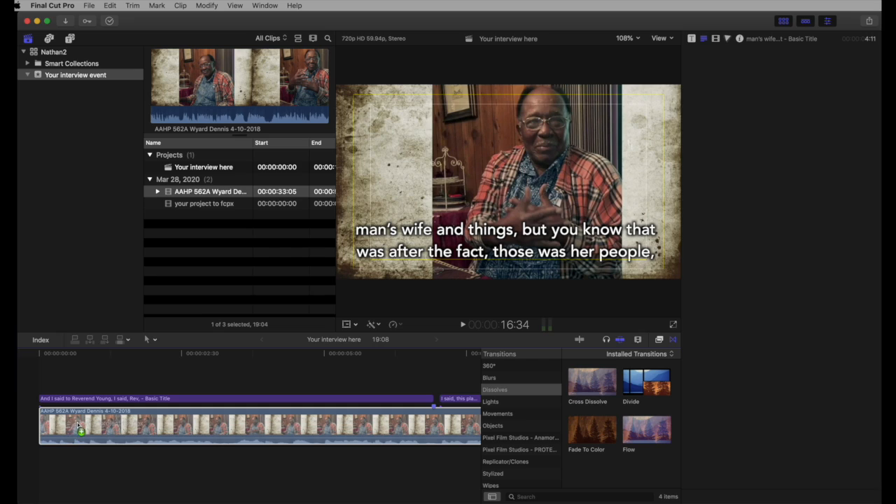
pyautogui.moveTo(77, 423); pyautogui.dragTo(176, 221)
# Step: Play back the end of the first subtitle up to the start of "I said, this plate ain't half full." to check its timing
pyautogui.hscroll(5, 165, 365)
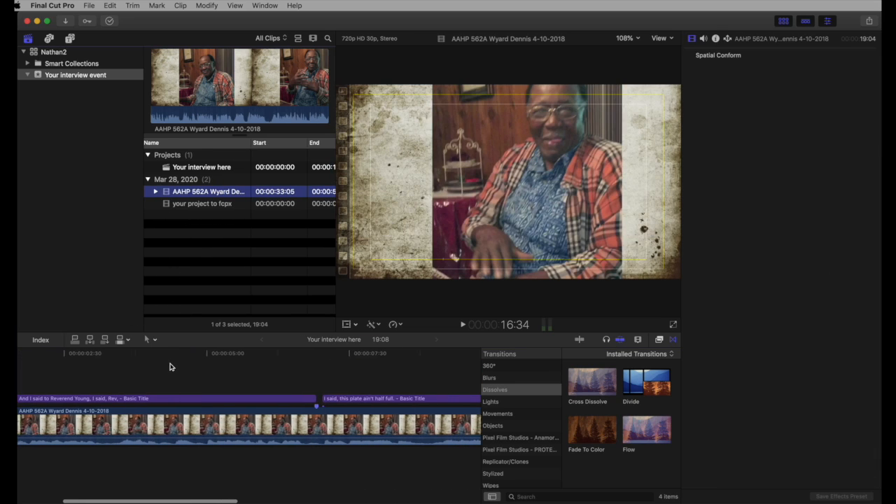
pyautogui.click(266, 368)
pyautogui.moveTo(266, 358)
pyautogui.mouseDown()
pyautogui.moveTo(252, 355)
pyautogui.moveTo(258, 360)
pyautogui.mouseUp()
pyautogui.moveTo(296, 398)
pyautogui.mouseDown()
pyautogui.moveTo(282, 398)
pyautogui.moveTo(296, 398)
pyautogui.mouseUp()
pyautogui.click(209, 382)
pyautogui.press('space')
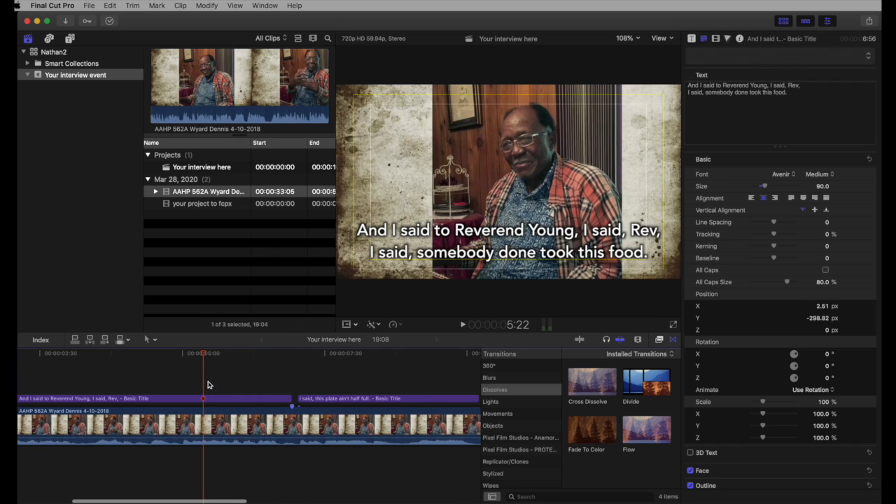
pyautogui.press('space')
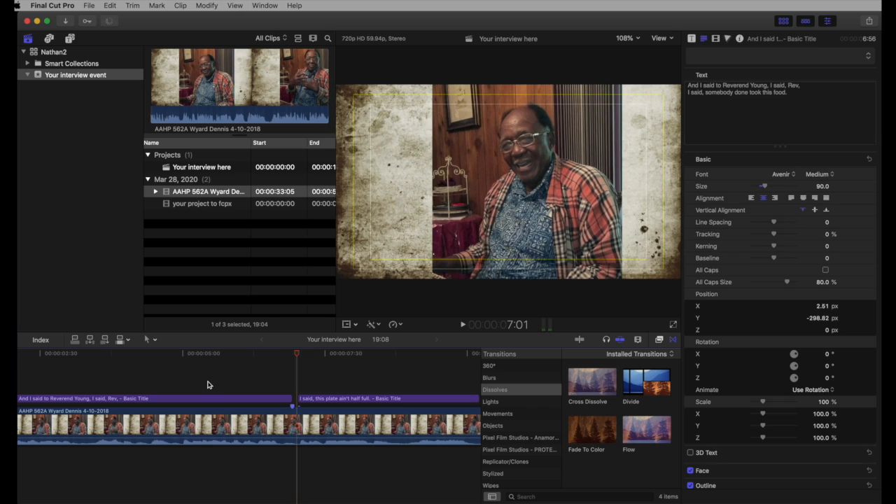